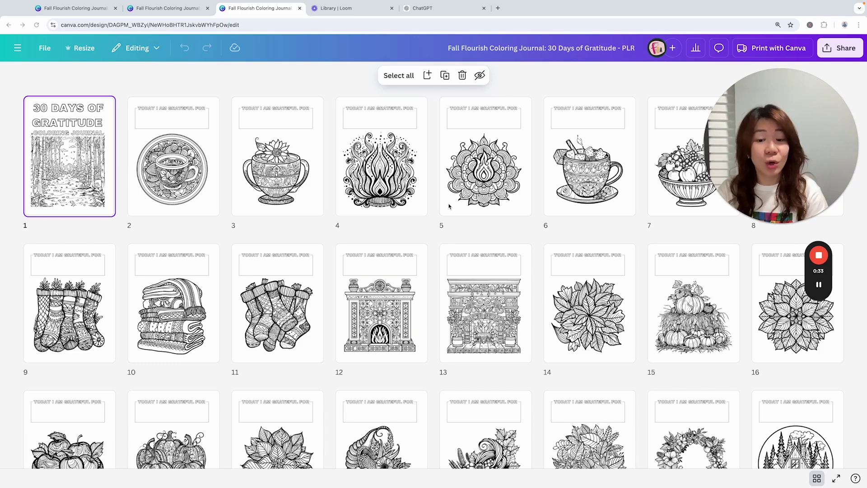
Open page 2, the teacup mandala page, in the editor.
{"action": "double_click", "coordinate": [173, 155]}
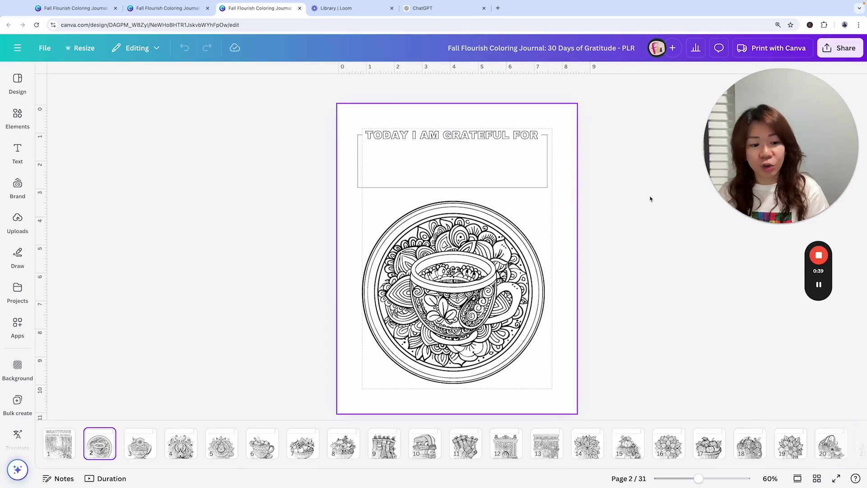
{"action": "left_click", "coordinate": [142, 440]}
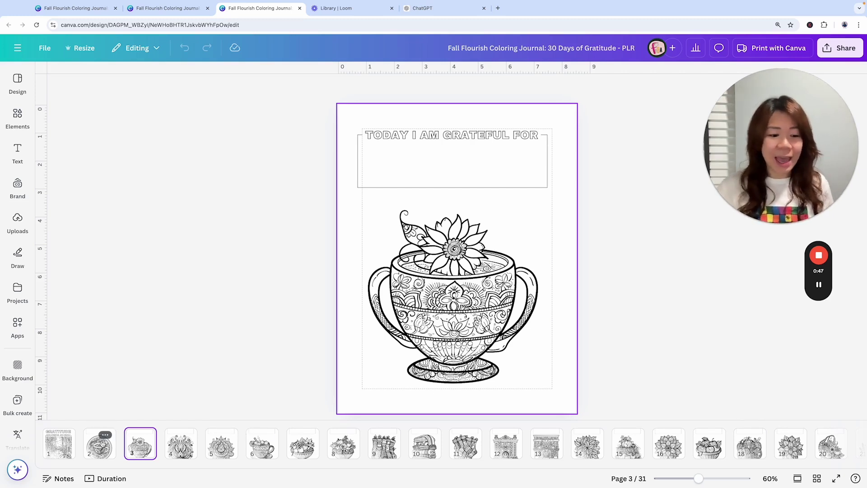
{"action": "left_click", "coordinate": [99, 444]}
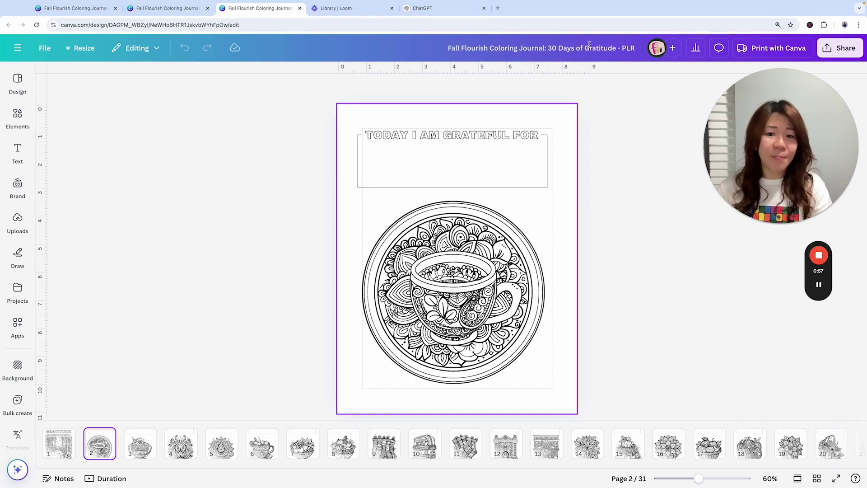
Duplicate the whole Fall Flourish journal with File > Make a copy, then switch to ChatGPT.
{"action": "left_click", "coordinate": [45, 48]}
{"action": "left_click", "coordinate": [117, 240]}
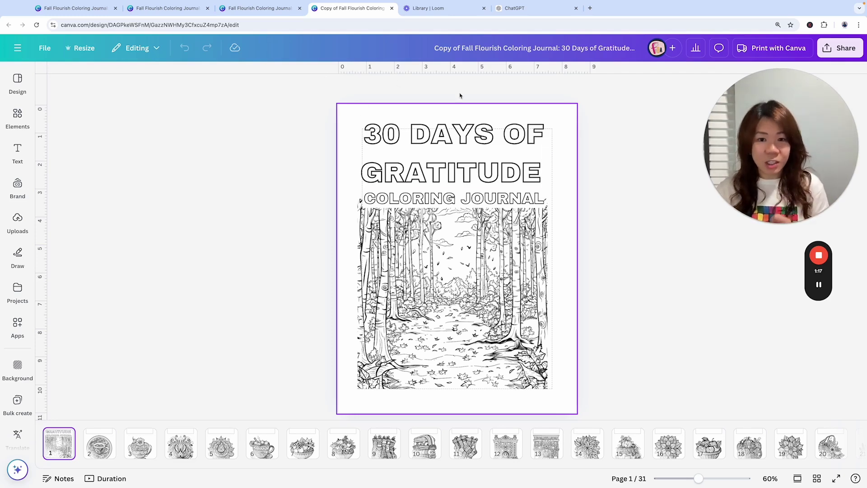
{"action": "left_click", "coordinate": [527, 9]}
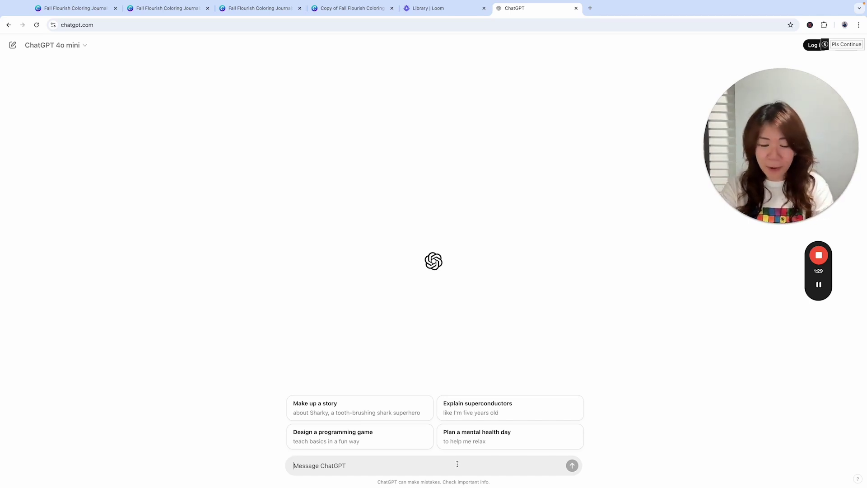
Ask ChatGPT to 'give me 30 days of journal prompts for a gratitude journal'.
{"action": "type", "text": "30"}
{"action": "key", "text": "BackSpace"}
{"action": "type", "text": "give"}
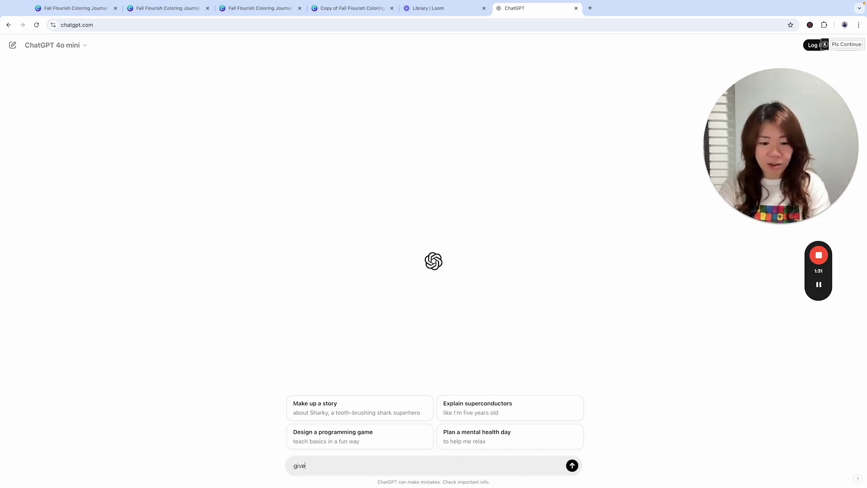
{"action": "type", "text": " me prompts"}
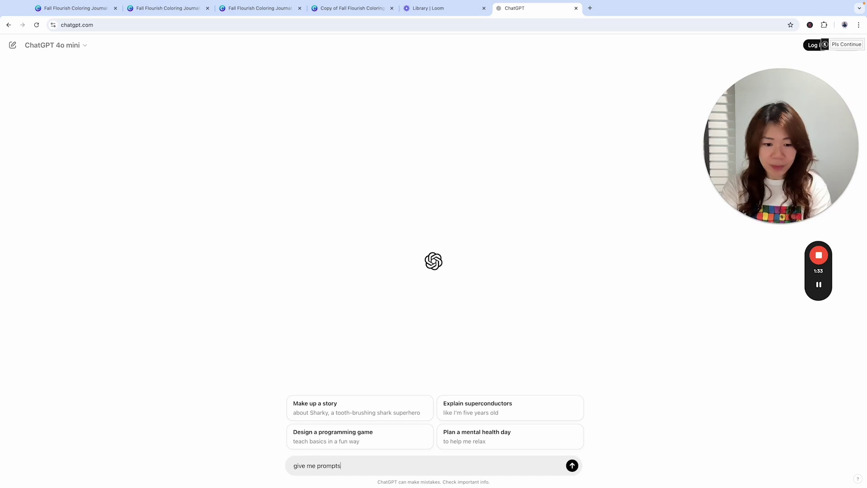
{"action": "key", "text": "BackSpace"}
{"action": "key", "text": "BackSpace"}
{"action": "key", "text": "BackSpace"}
{"action": "key", "text": "BackSpace"}
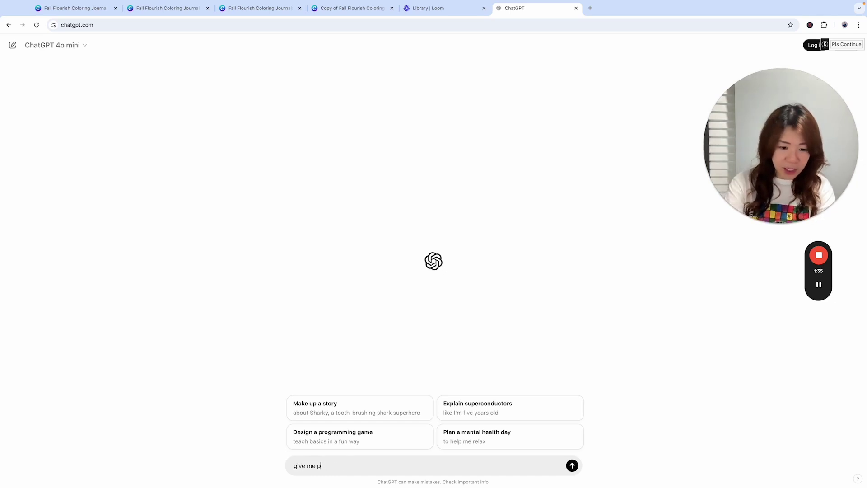
{"action": "type", "text": "30 days"}
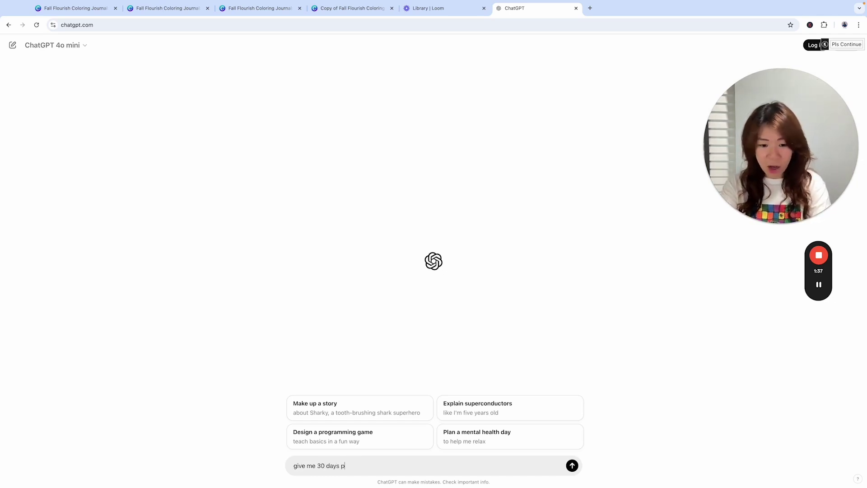
{"action": "type", "text": " of journal prompts "}
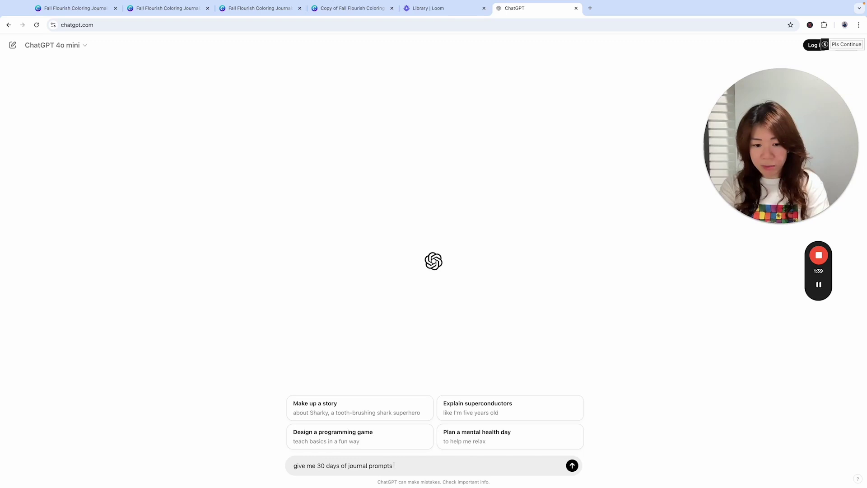
{"action": "type", "text": "for a gratit"}
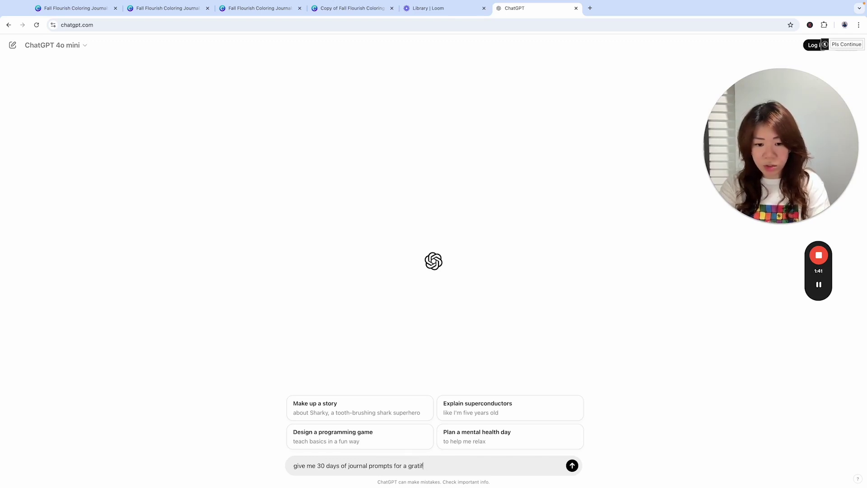
{"action": "type", "text": "ude journal"}
{"action": "key", "text": "Return"}
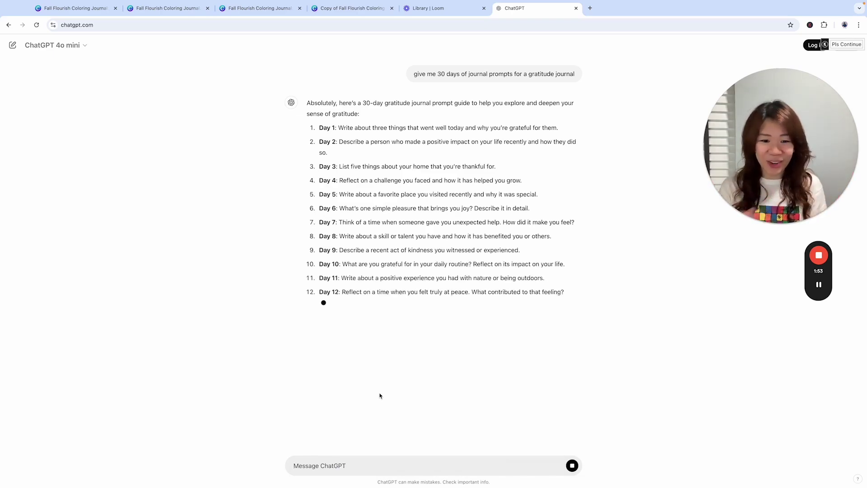
On page 2 of the copy, add a paragraph text box under the heading at font size 18.
{"action": "left_click", "coordinate": [343, 9]}
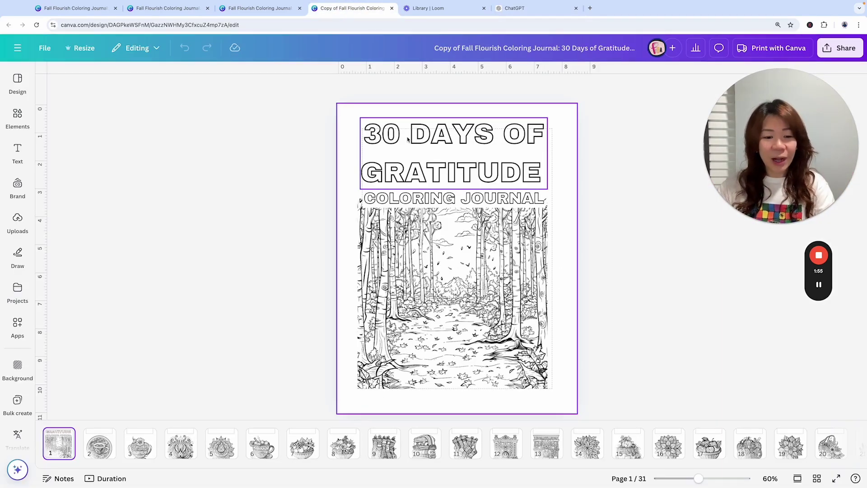
{"action": "left_click", "coordinate": [91, 450]}
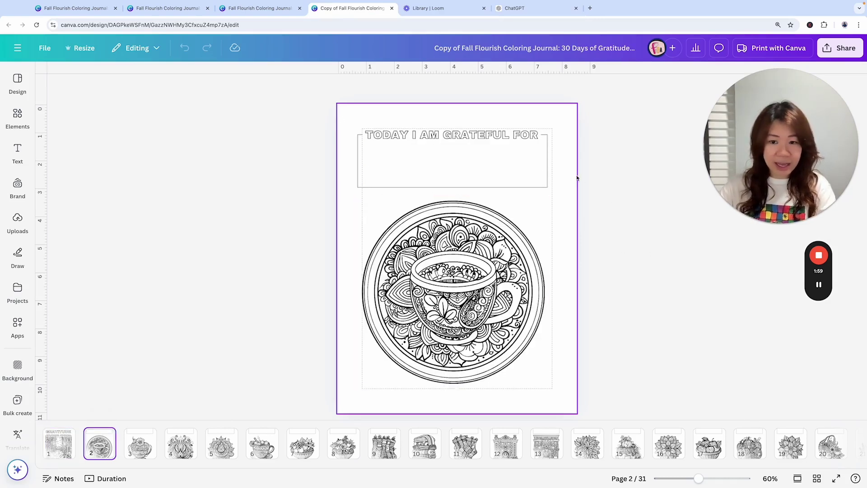
{"action": "key", "text": "t"}
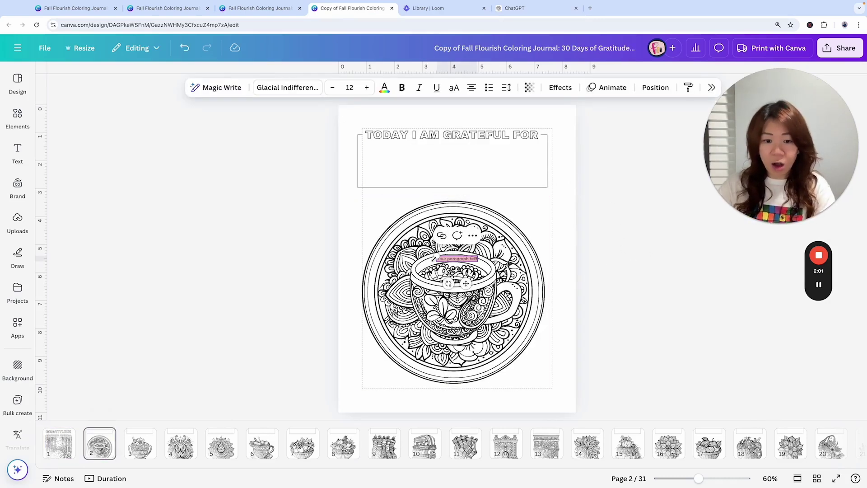
{"action": "left_click_drag", "start_coordinate": [424, 256], "coordinate": [461, 172]}
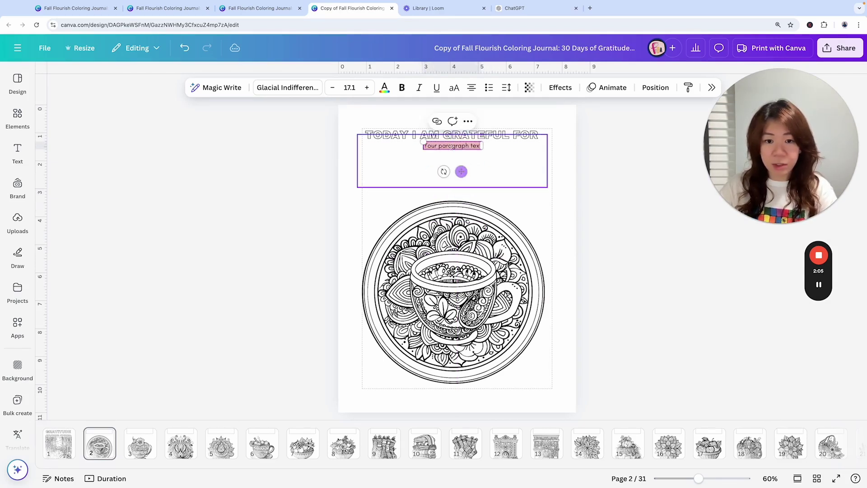
{"action": "left_click", "coordinate": [349, 87]}
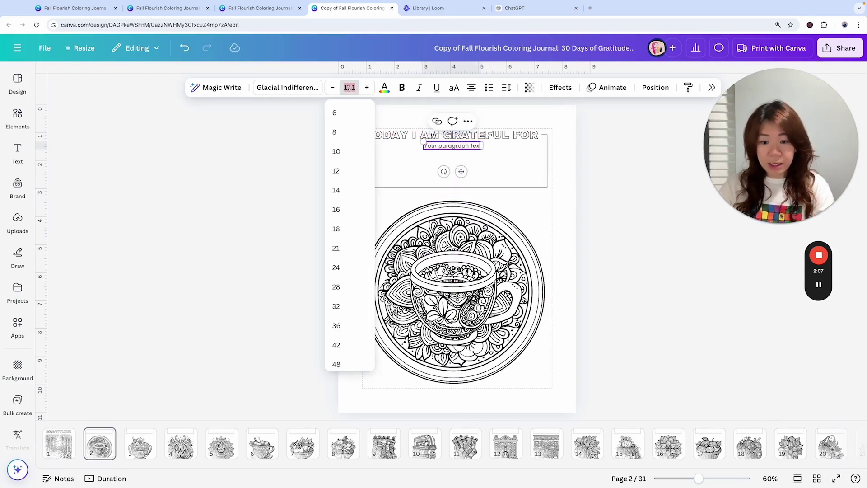
{"action": "type", "text": "18"}
{"action": "key", "text": "Return"}
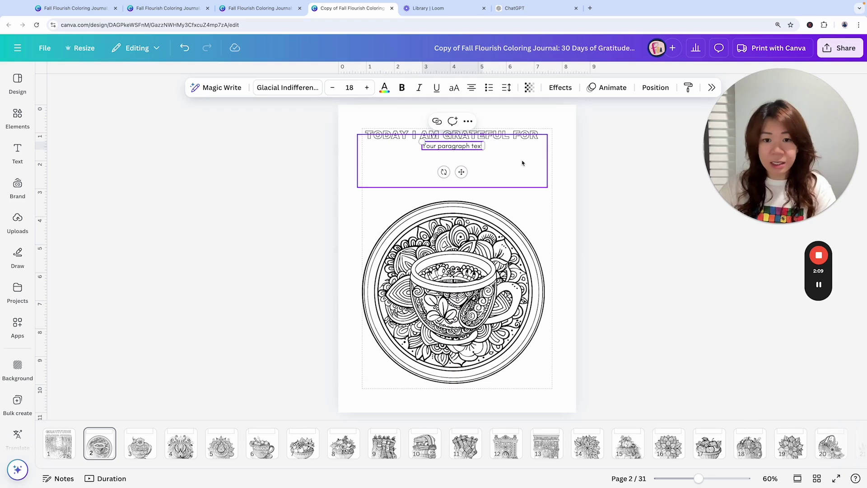
Widen the paragraph text box to span beneath the 'Today I am grateful for' heading.
{"action": "left_click_drag", "start_coordinate": [483, 145], "coordinate": [542, 146]}
{"action": "left_click_drag", "start_coordinate": [420, 146], "coordinate": [363, 146]}
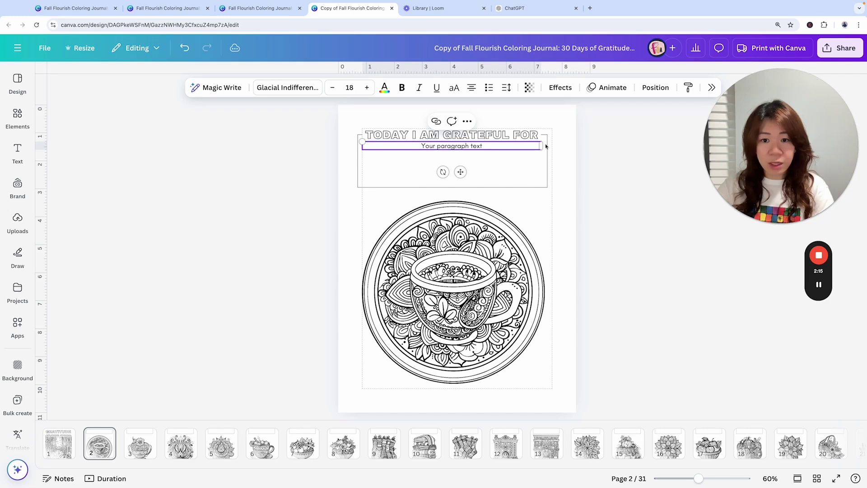
{"action": "left_click_drag", "start_coordinate": [542, 146], "coordinate": [545, 145]}
{"action": "left_click", "coordinate": [637, 161]}
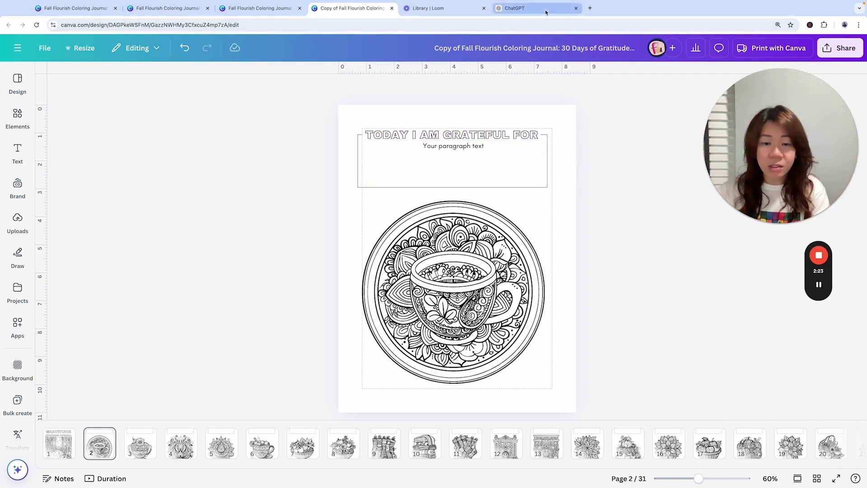
Copy the Day 1 prompt from ChatGPT and paste it over page 2's placeholder text.
{"action": "left_click", "coordinate": [520, 8]}
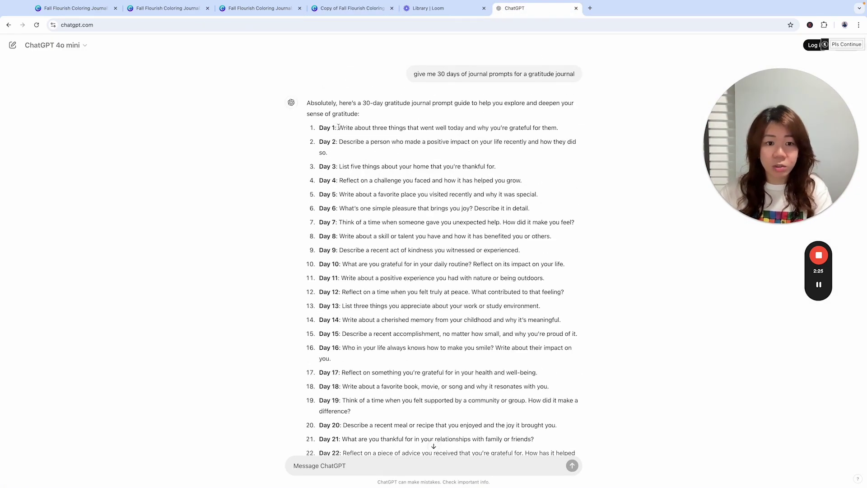
{"action": "left_click_drag", "start_coordinate": [322, 127], "coordinate": [568, 131]}
{"action": "key", "text": "ctrl+c"}
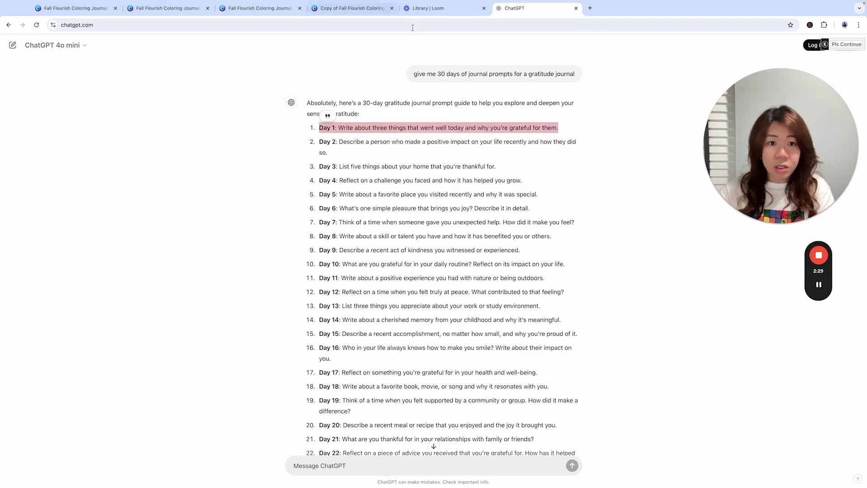
{"action": "left_click", "coordinate": [350, 8]}
{"action": "left_click", "coordinate": [454, 146]}
{"action": "double_click", "coordinate": [454, 145]}
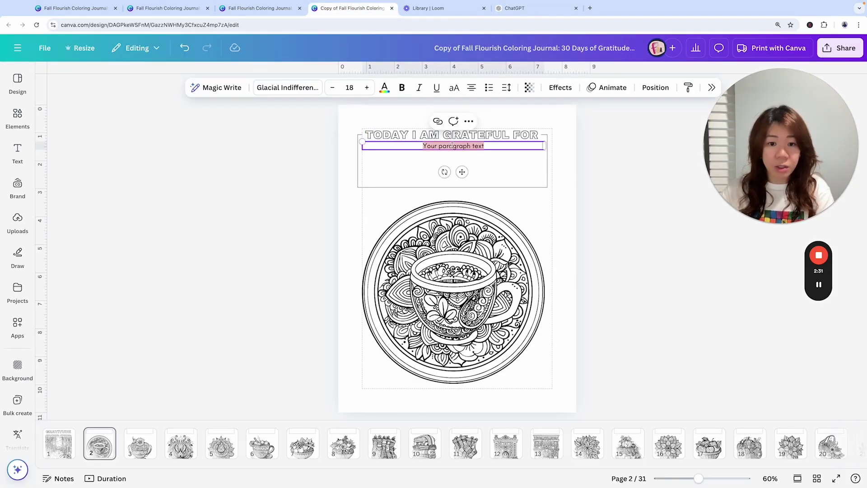
{"action": "key", "text": "ctrl+v"}
{"action": "left_click", "coordinate": [586, 181]}
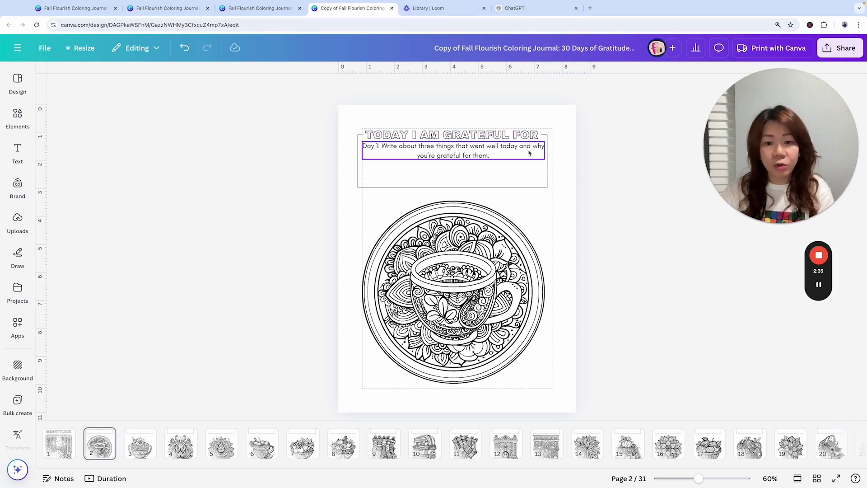
Shrink the Day 1 prompt to font size 12 so it fits on one line.
{"action": "left_click", "coordinate": [508, 157]}
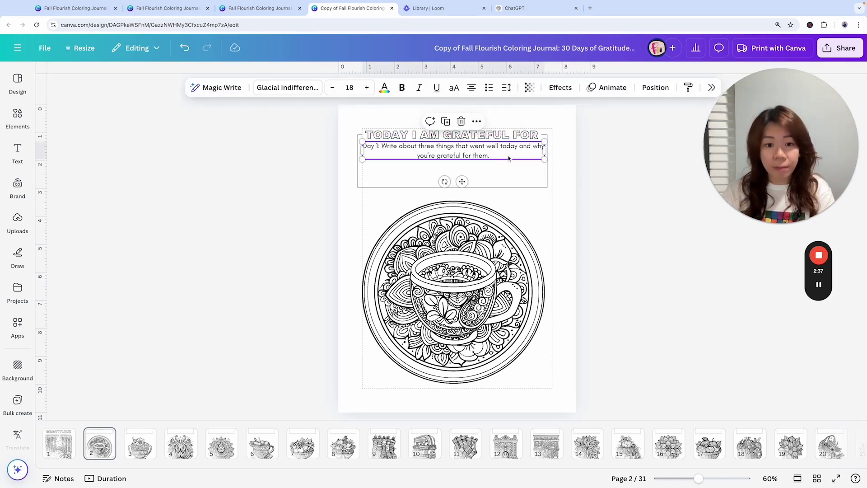
{"action": "left_click", "coordinate": [349, 88]}
{"action": "type", "text": "14"}
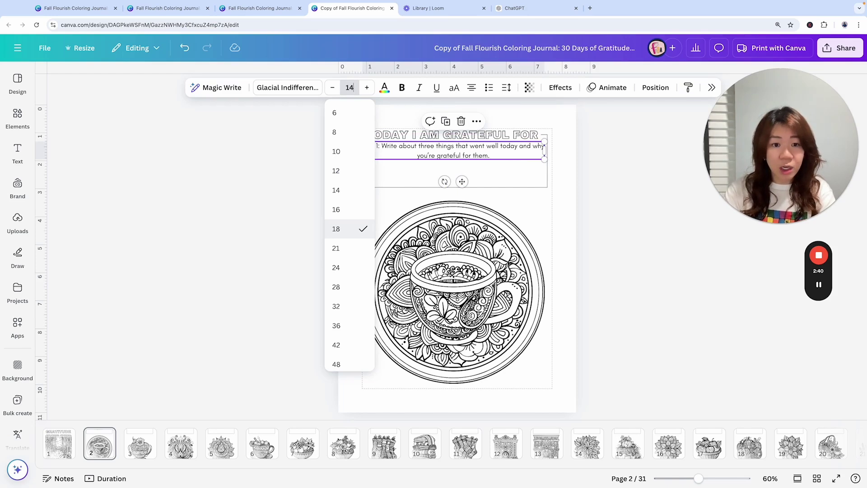
{"action": "key", "text": "Return"}
{"action": "left_click", "coordinate": [354, 84]}
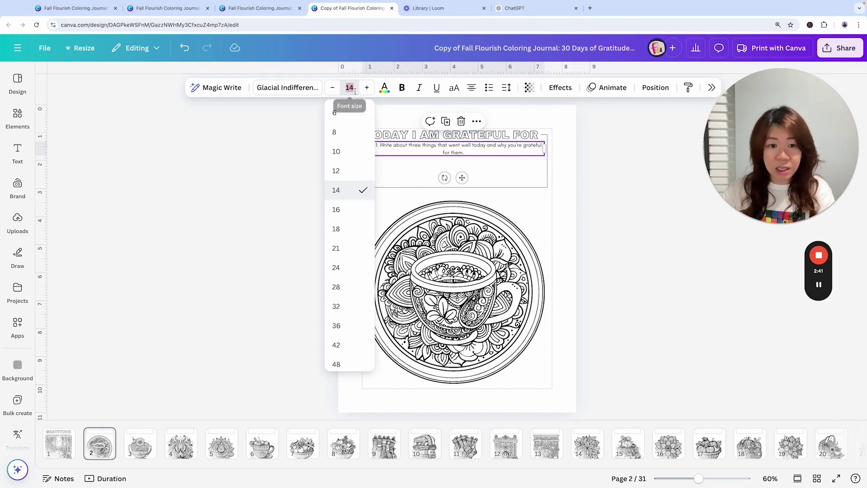
{"action": "type", "text": "12"}
{"action": "key", "text": "Return"}
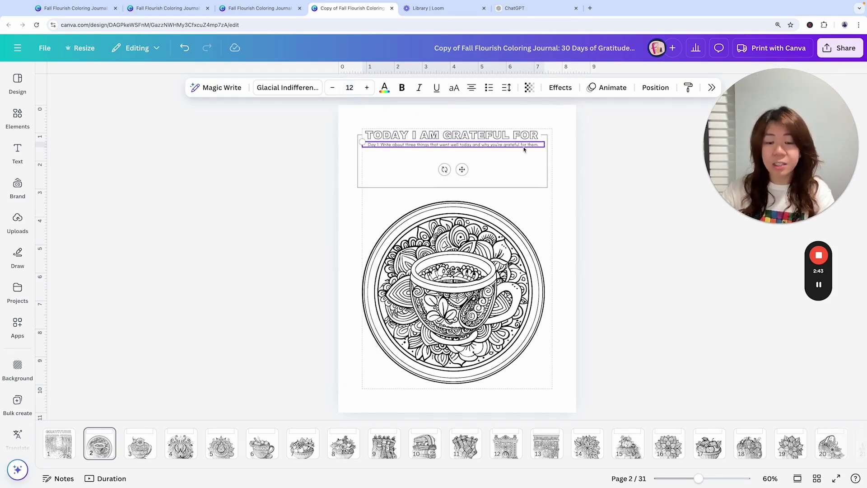
{"action": "left_click", "coordinate": [614, 171]}
{"action": "left_click", "coordinate": [465, 148]}
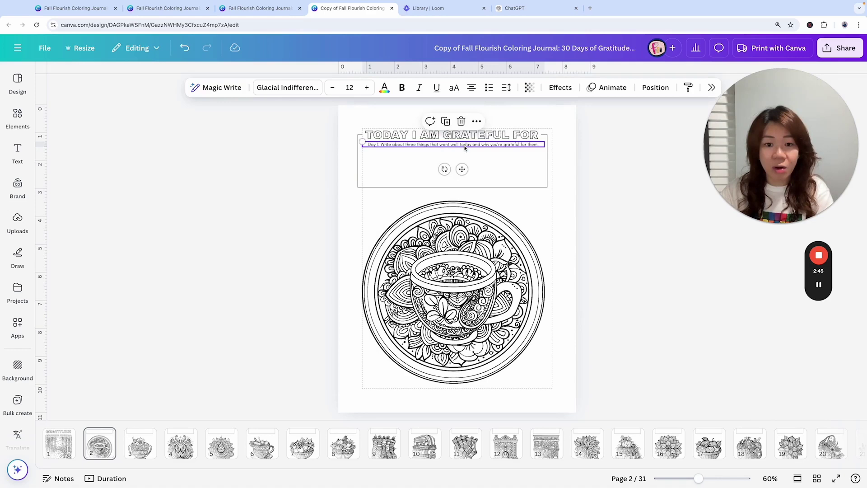
{"action": "left_click", "coordinate": [141, 443]}
Paste the Day 2 prompt from ChatGPT over the prompt line on page 3.
{"action": "left_click", "coordinate": [514, 8]}
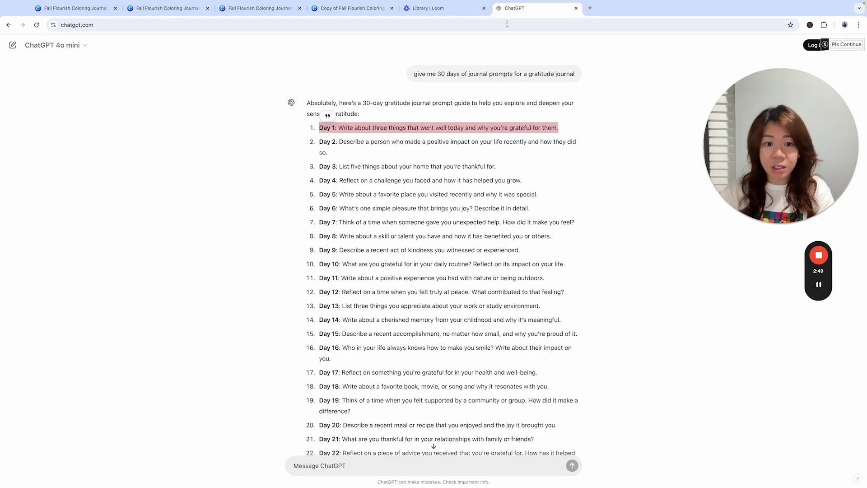
{"action": "left_click_drag", "start_coordinate": [321, 140], "coordinate": [337, 159]}
{"action": "key", "text": "ctrl+c"}
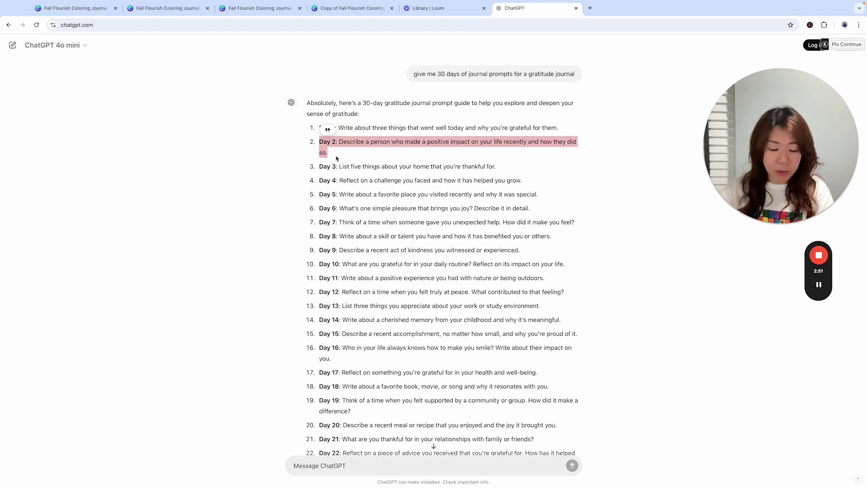
{"action": "left_click", "coordinate": [346, 7]}
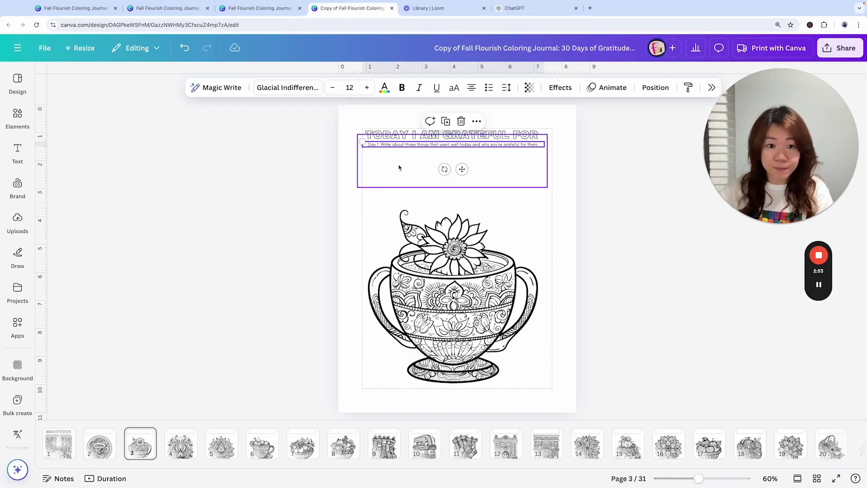
{"action": "left_click", "coordinate": [416, 143]}
{"action": "key", "text": "ctrl+v"}
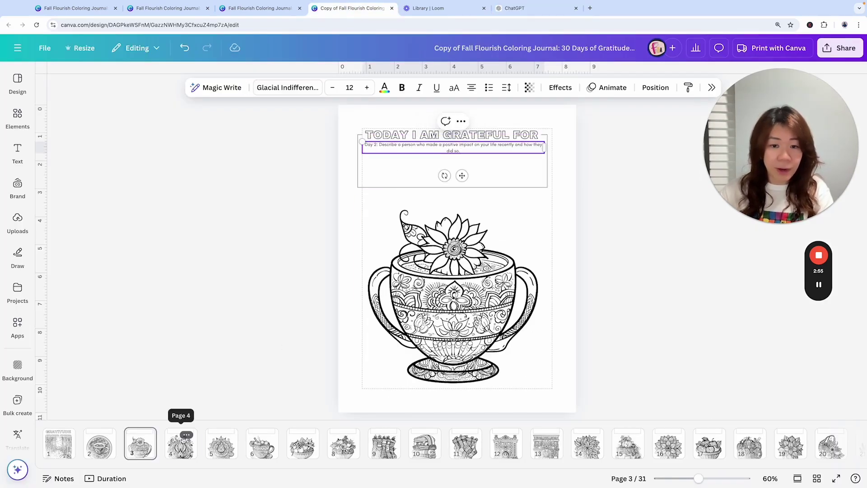
{"action": "left_click", "coordinate": [180, 443]}
{"action": "left_click", "coordinate": [141, 443]}
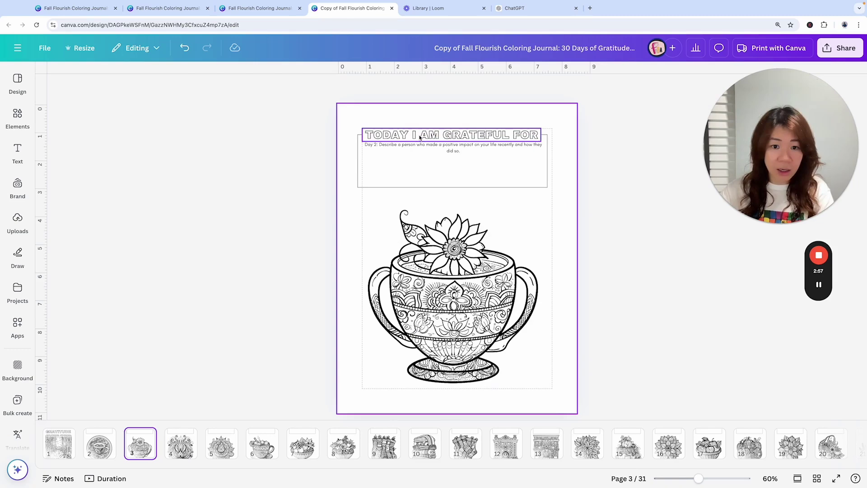
Replace page 4's prompt line with the Day 3 prompt.
{"action": "left_click", "coordinate": [181, 443]}
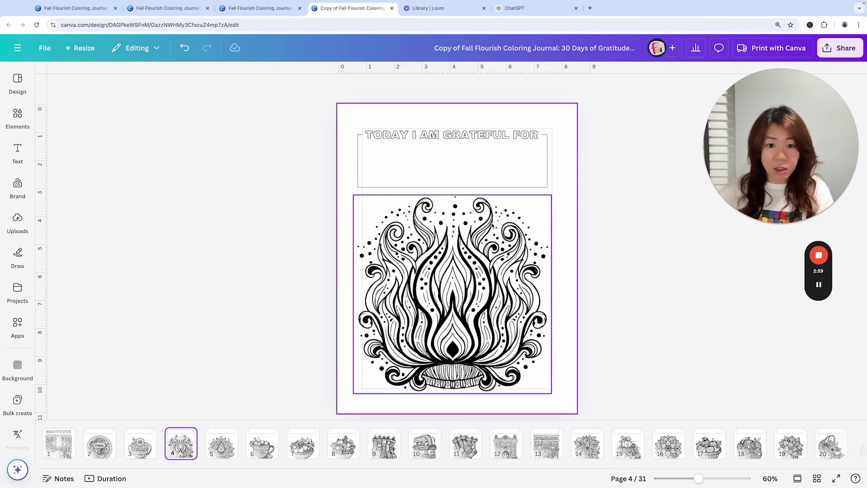
{"action": "left_click", "coordinate": [515, 8]}
{"action": "left_click_drag", "start_coordinate": [319, 166], "coordinate": [527, 170]}
{"action": "key", "text": "ctrl+c"}
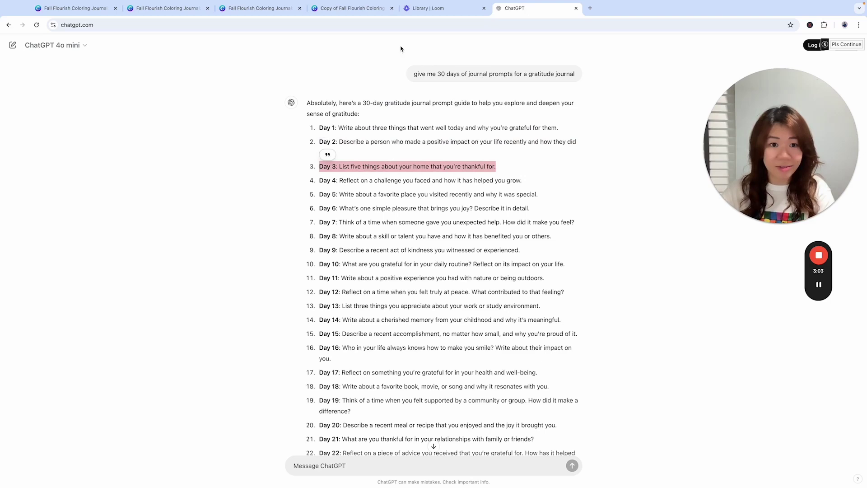
{"action": "left_click", "coordinate": [352, 9]}
{"action": "triple_click", "coordinate": [404, 145]}
{"action": "key", "text": "ctrl+v"}
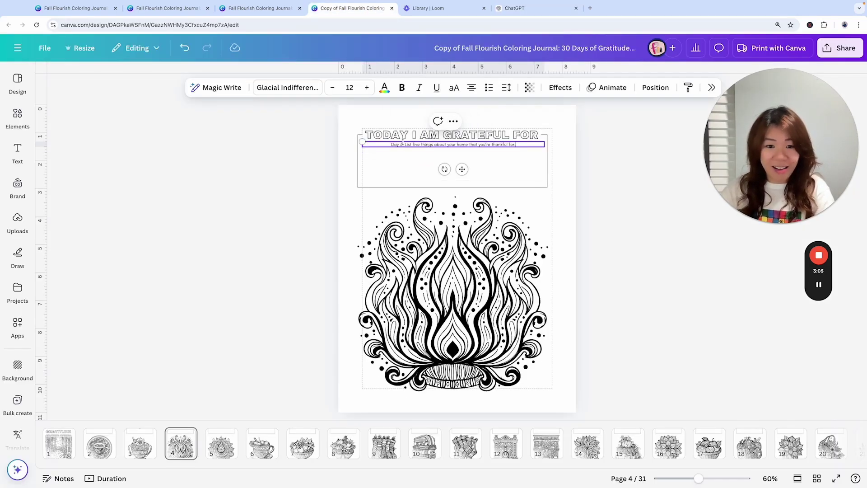
{"action": "left_click", "coordinate": [221, 443]}
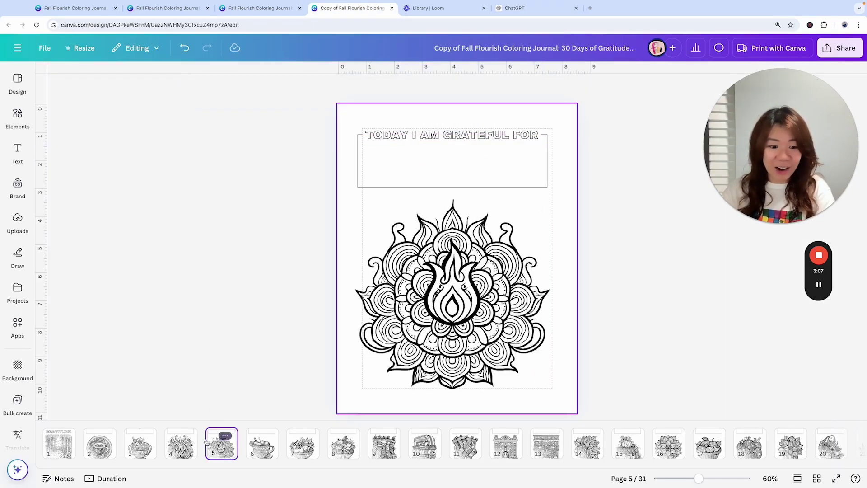
{"action": "left_click", "coordinate": [181, 444]}
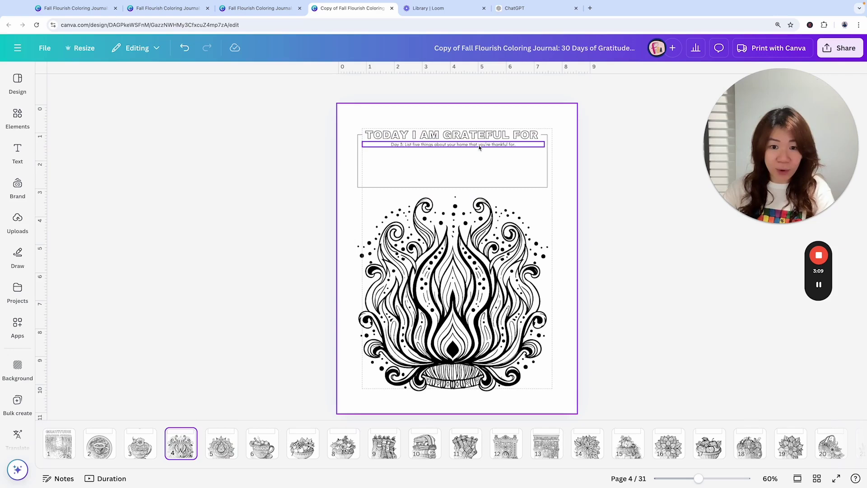
{"action": "left_click", "coordinate": [478, 162]}
{"action": "left_click", "coordinate": [222, 443]}
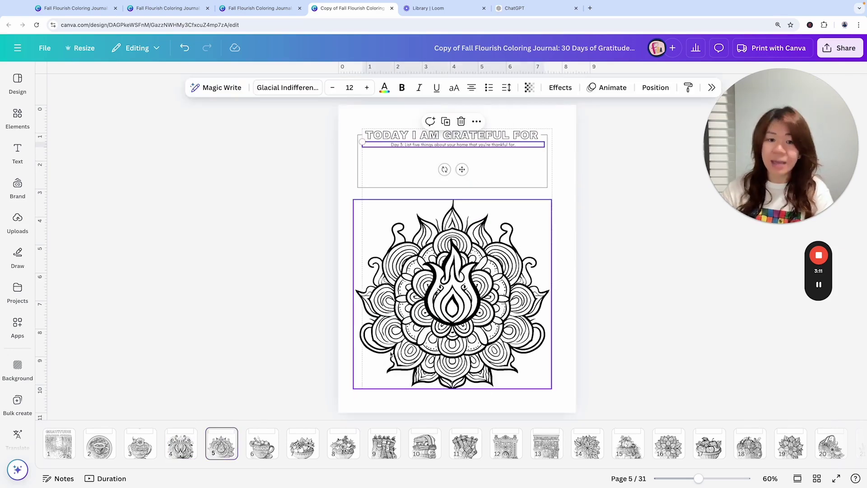
Replace page 5's prompt line with the Day 4 prompt.
{"action": "left_click", "coordinate": [524, 8]}
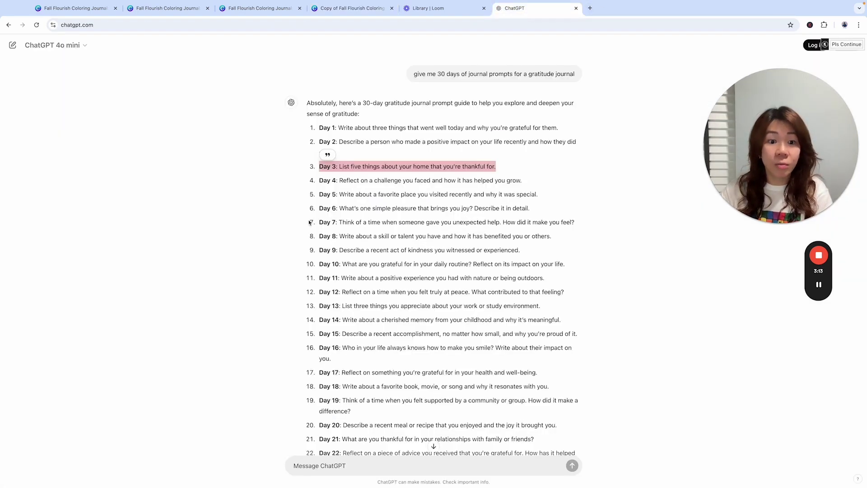
{"action": "left_click", "coordinate": [325, 180]}
{"action": "left_click_drag", "start_coordinate": [320, 181], "coordinate": [523, 181]}
{"action": "key", "text": "ctrl+c"}
{"action": "left_click", "coordinate": [350, 7]}
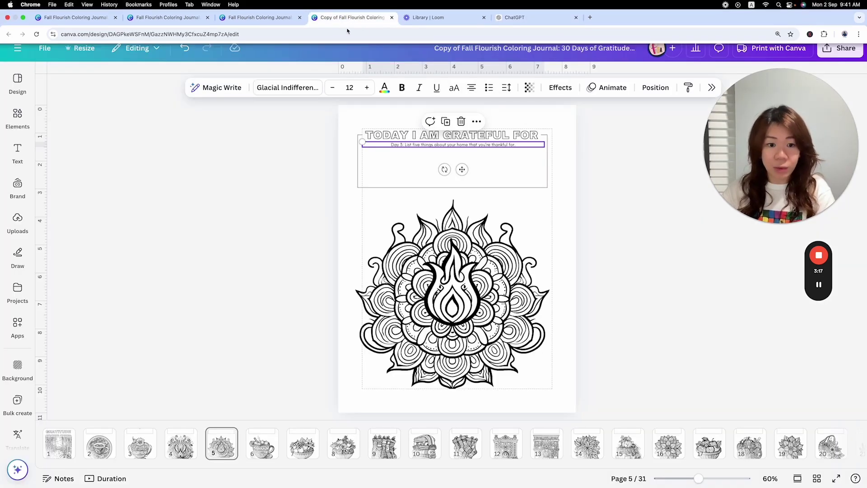
{"action": "left_click", "coordinate": [190, 444]}
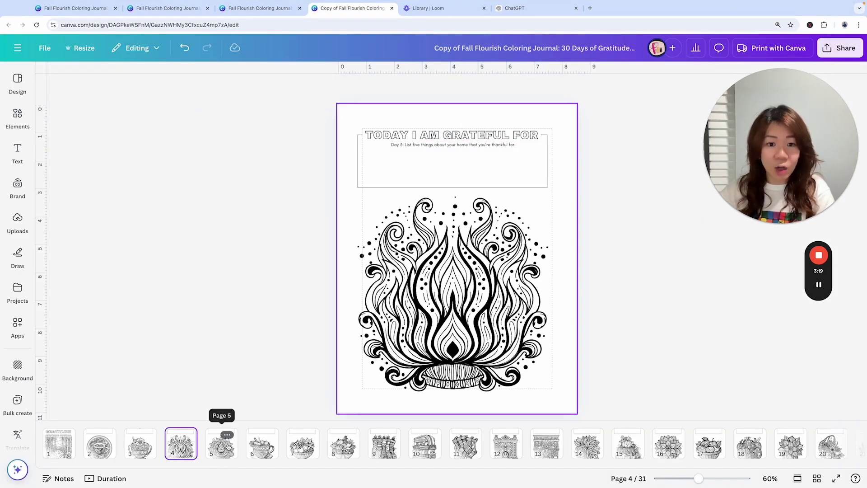
{"action": "left_click", "coordinate": [226, 448]}
{"action": "double_click", "coordinate": [496, 147]}
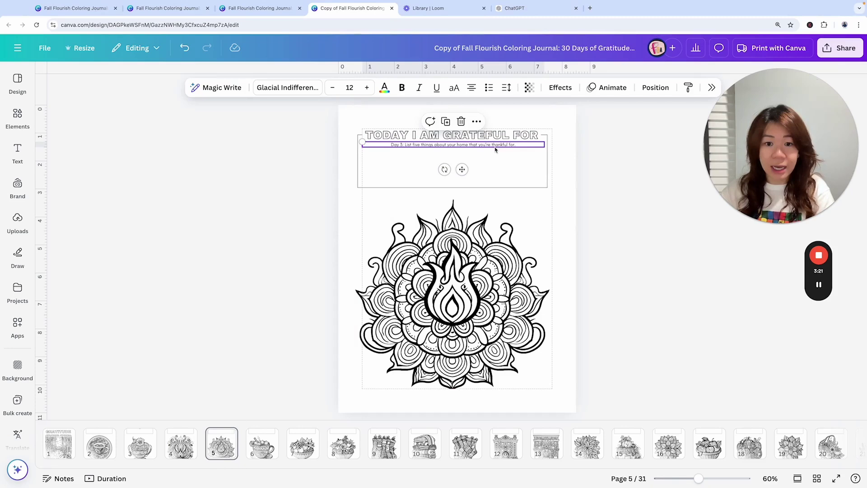
{"action": "key", "text": "ctrl+a"}
{"action": "key", "text": "ctrl+v"}
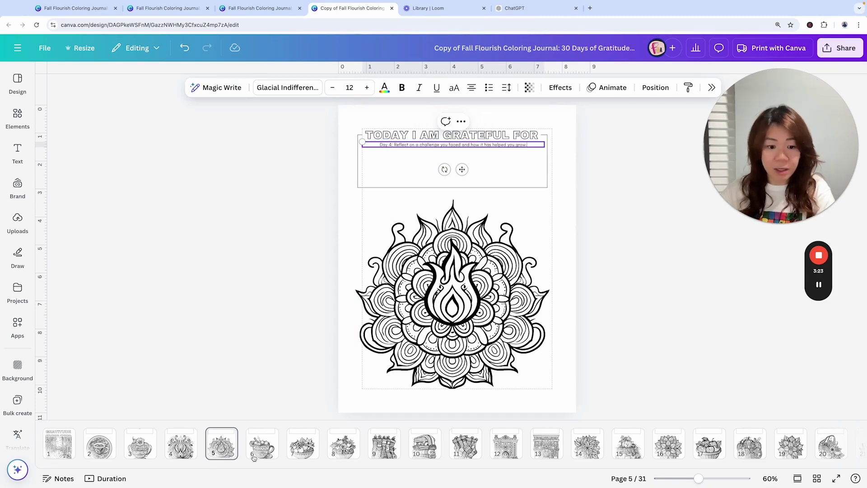
{"action": "left_click", "coordinate": [530, 166]}
{"action": "left_click", "coordinate": [517, 149]}
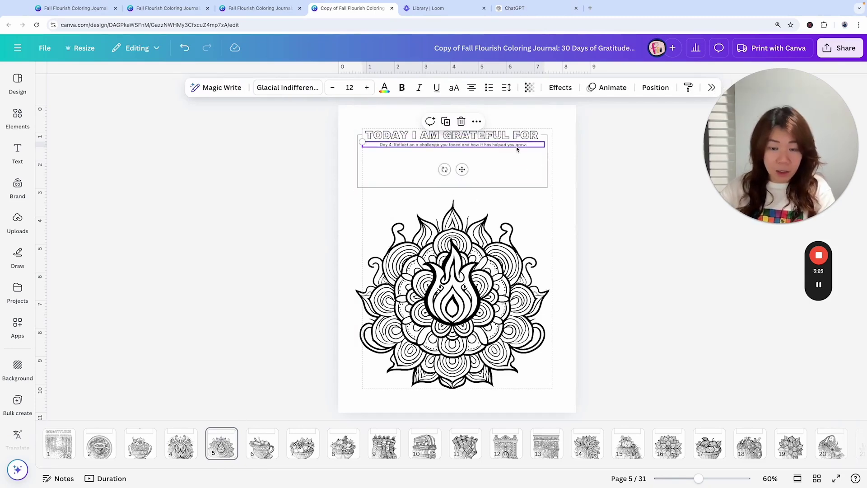
{"action": "left_click", "coordinate": [268, 457]}
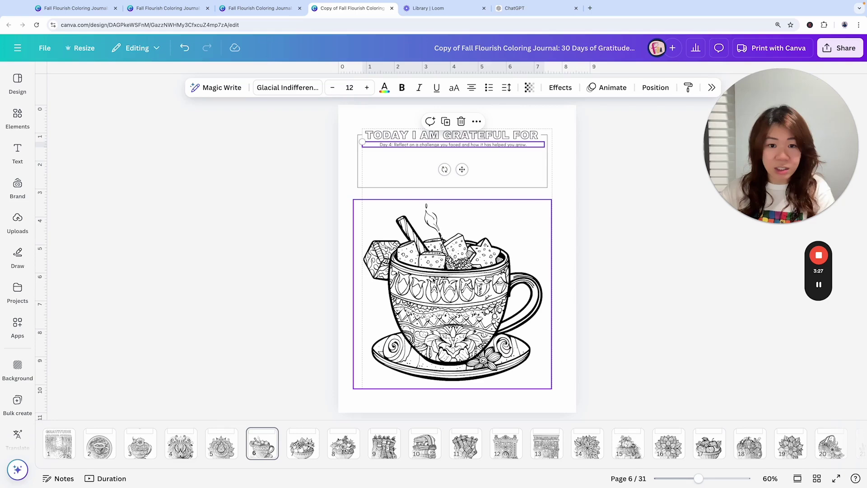
Replace page 6's prompt line with the Day 5 prompt.
{"action": "left_click", "coordinate": [515, 9]}
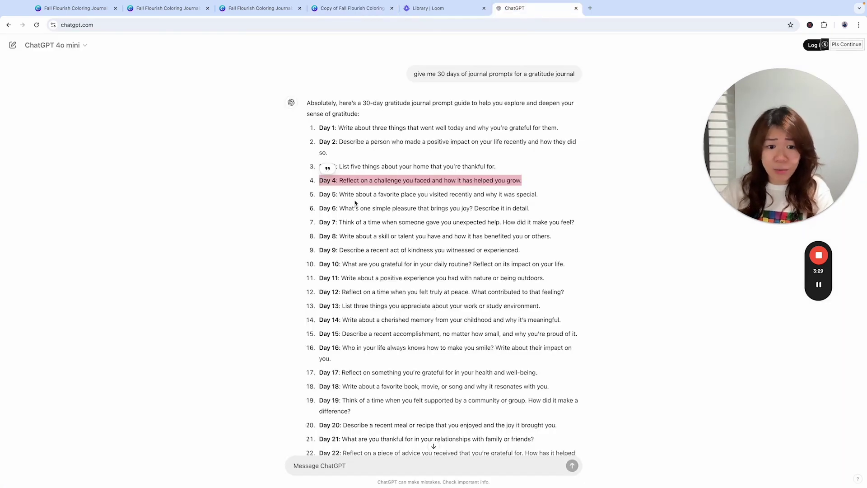
{"action": "left_click", "coordinate": [326, 194]}
{"action": "left_click_drag", "start_coordinate": [320, 194], "coordinate": [570, 199]}
{"action": "key", "text": "ctrl+c"}
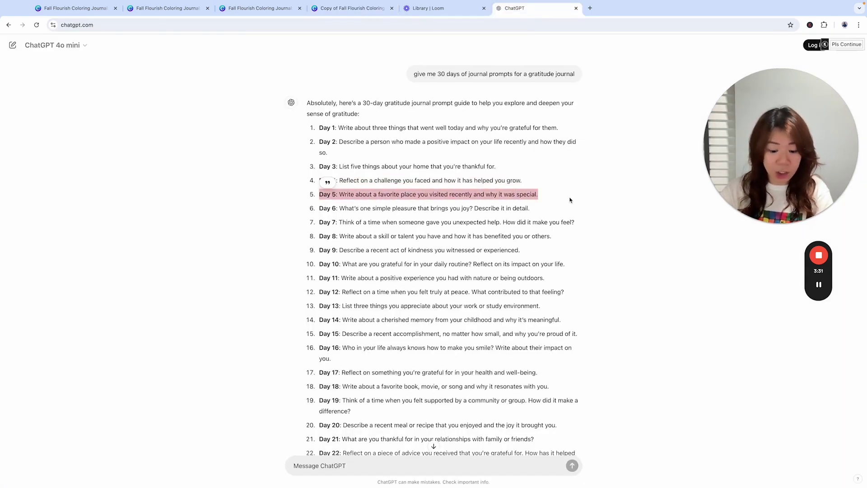
{"action": "left_click", "coordinate": [373, 14]}
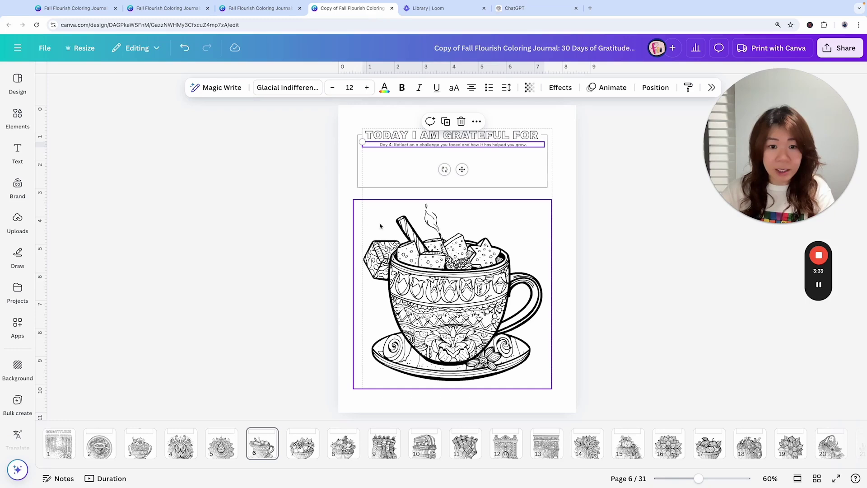
{"action": "double_click", "coordinate": [442, 147]}
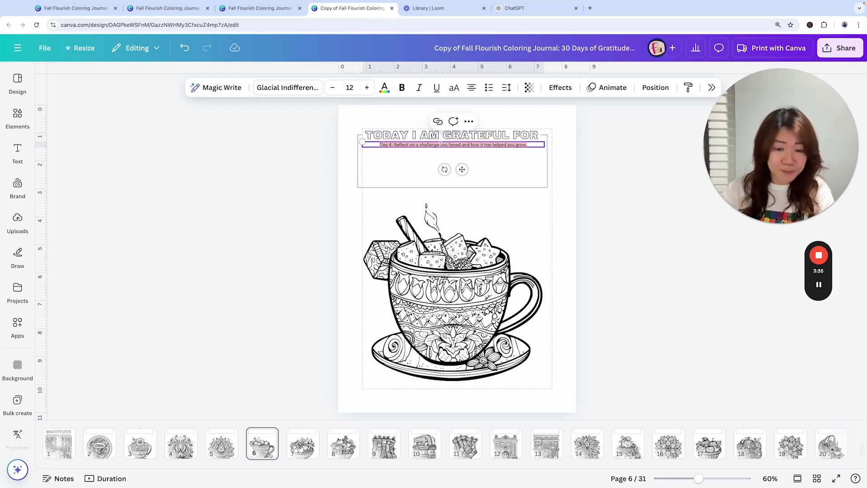
{"action": "key", "text": "ctrl+v"}
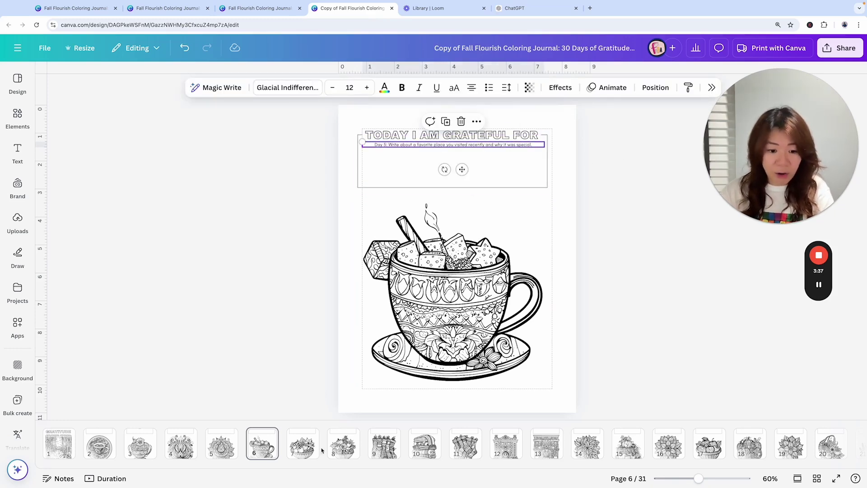
Replace page 7's prompt line with the Day 6 prompt.
{"action": "left_click", "coordinate": [316, 445]}
{"action": "left_click", "coordinate": [452, 144]}
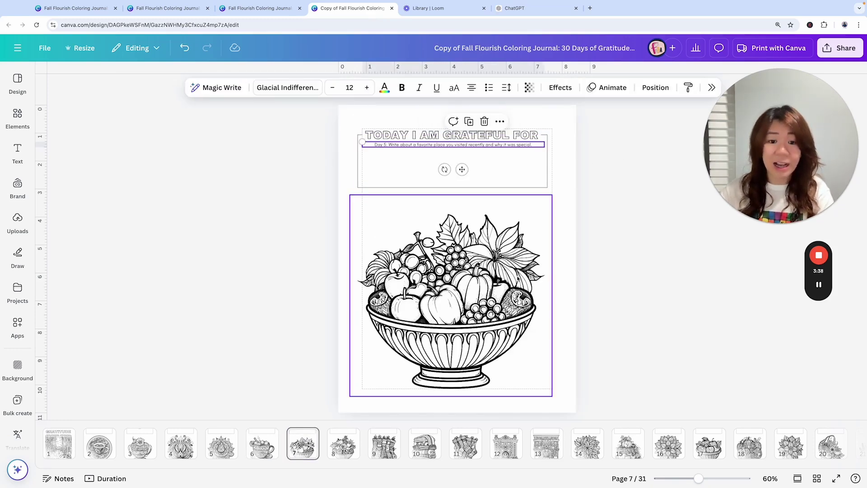
{"action": "left_click", "coordinate": [535, 12]}
{"action": "left_click_drag", "start_coordinate": [320, 208], "coordinate": [537, 210]}
{"action": "key", "text": "ctrl+c"}
{"action": "left_click", "coordinate": [366, 10]}
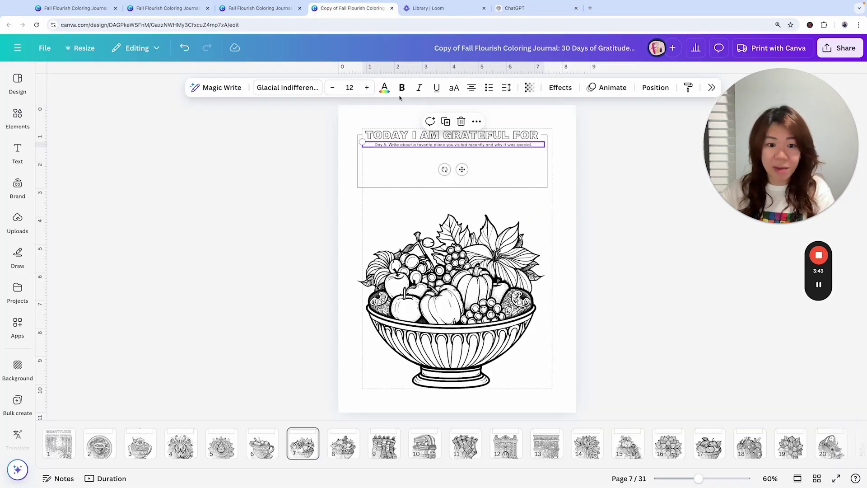
{"action": "double_click", "coordinate": [423, 145]}
{"action": "key", "text": "ctrl+v"}
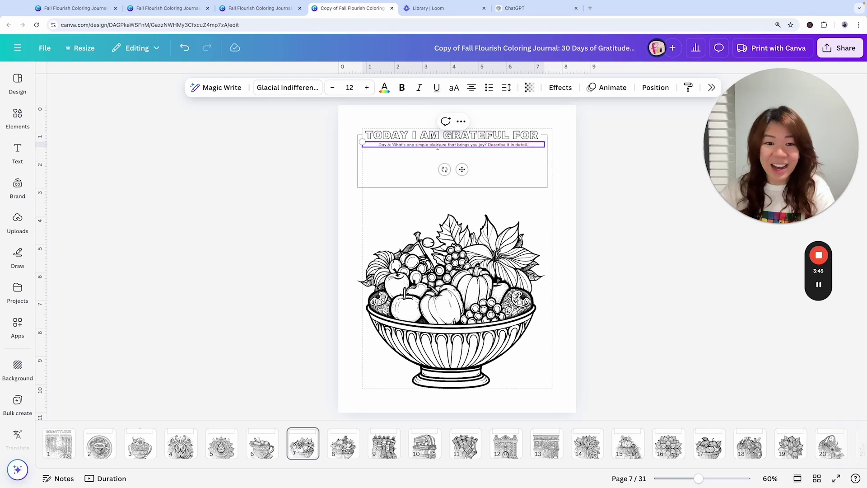
{"action": "left_click", "coordinate": [513, 155]}
{"action": "left_click", "coordinate": [513, 149]}
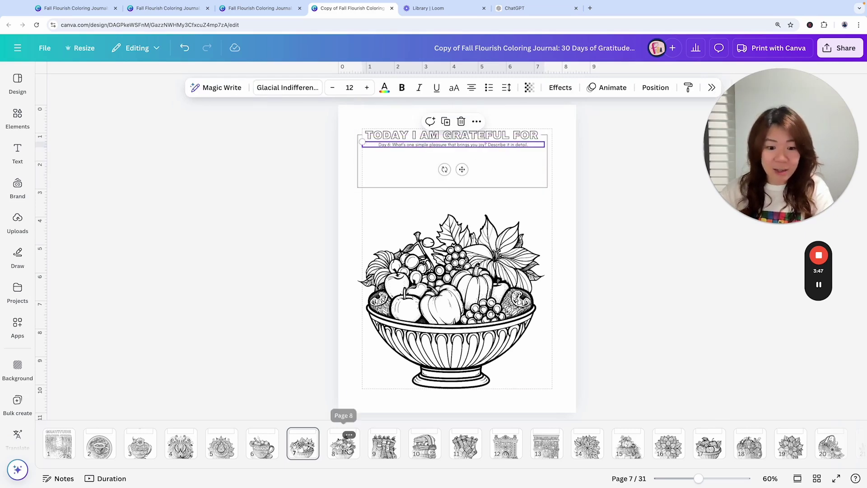
{"action": "left_click", "coordinate": [356, 443]}
Copy the full Day 7 prompt from ChatGPT for page 8.
{"action": "left_click", "coordinate": [515, 9]}
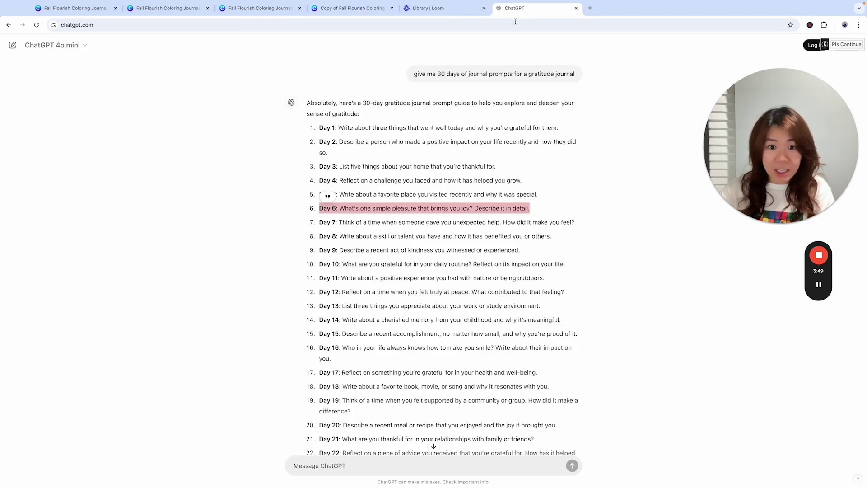
{"action": "left_click_drag", "start_coordinate": [320, 222], "coordinate": [588, 221]}
{"action": "left_click", "coordinate": [587, 221]}
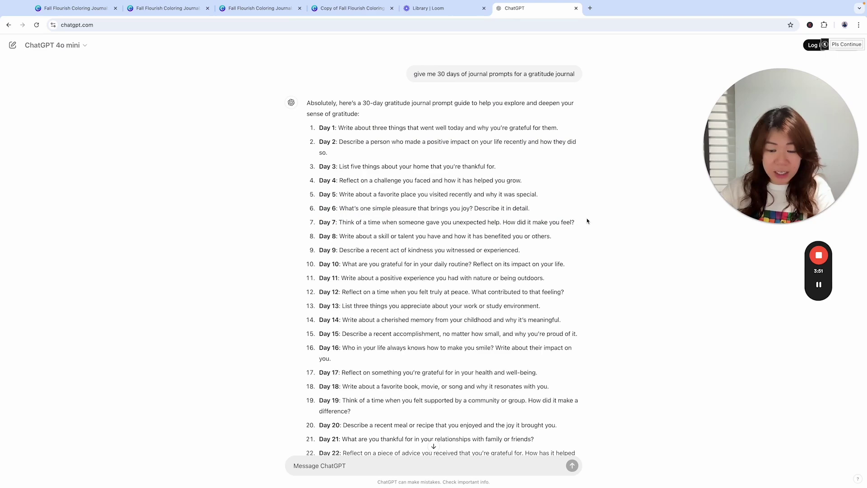
{"action": "triple_click", "coordinate": [532, 222]}
{"action": "key", "text": "ctrl+c"}
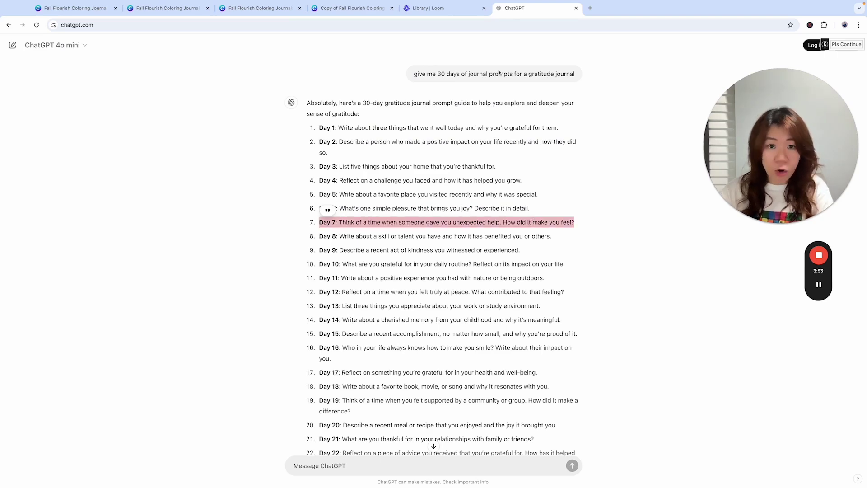
{"action": "left_click", "coordinate": [353, 8]}
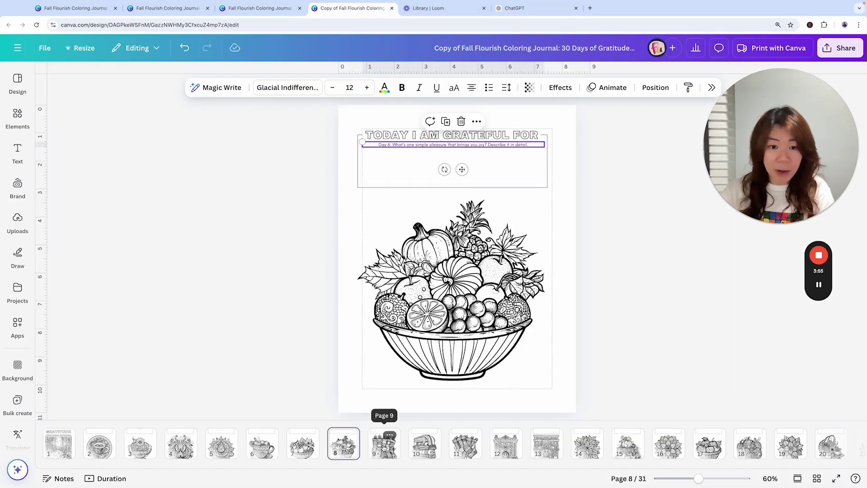
{"action": "left_click", "coordinate": [303, 444]}
{"action": "left_click", "coordinate": [343, 444]}
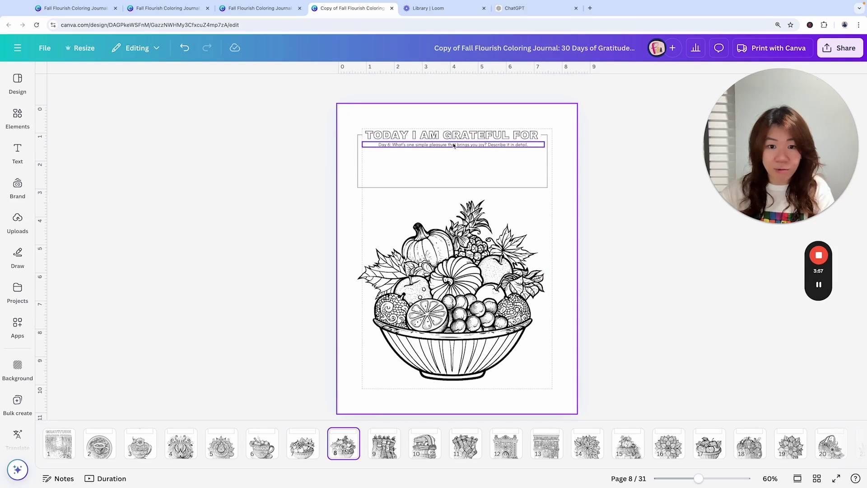
Paste the Day 7 prompt on page 8 and strip its bullets, numbering and empty line.
{"action": "left_click", "coordinate": [454, 145]}
{"action": "key", "text": "ctrl+v"}
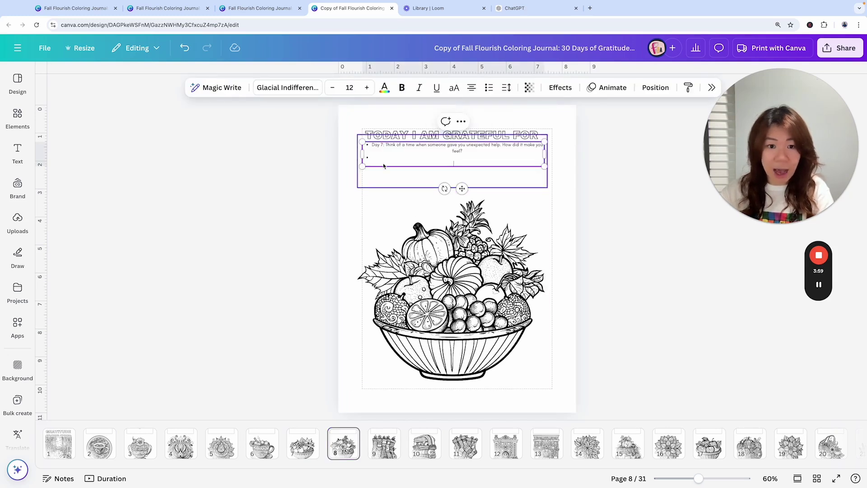
{"action": "left_click", "coordinate": [384, 166]}
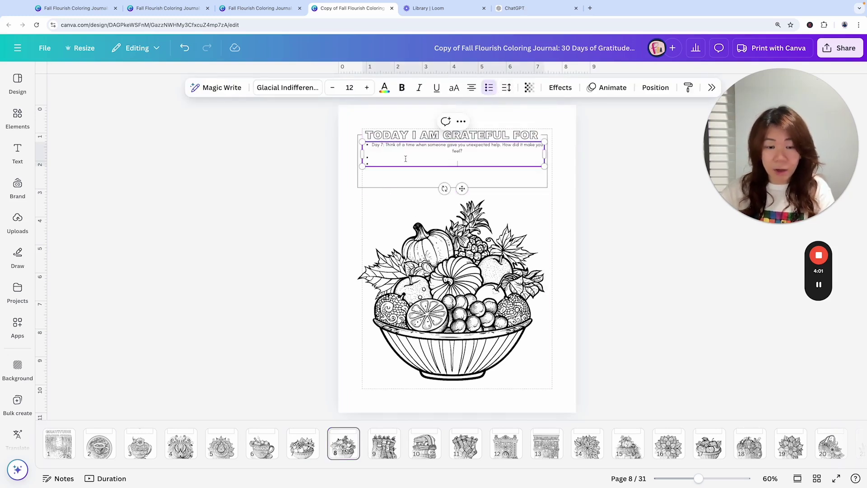
{"action": "left_click", "coordinate": [489, 86]}
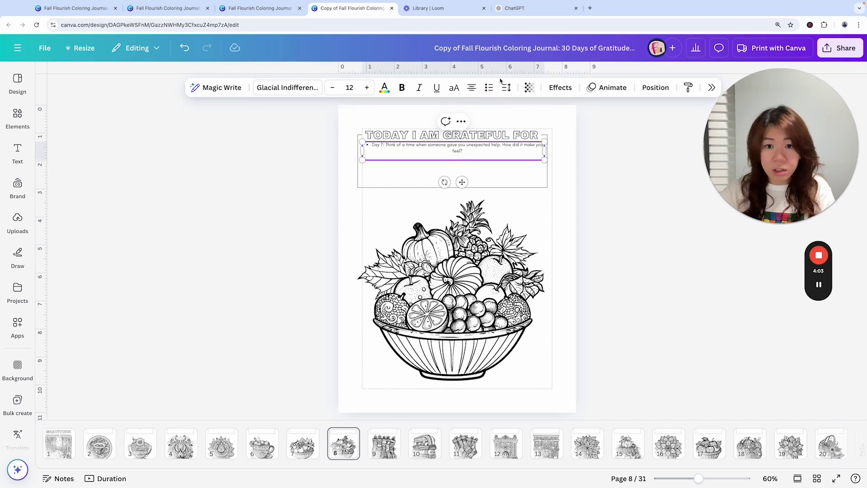
{"action": "left_click", "coordinate": [488, 87]}
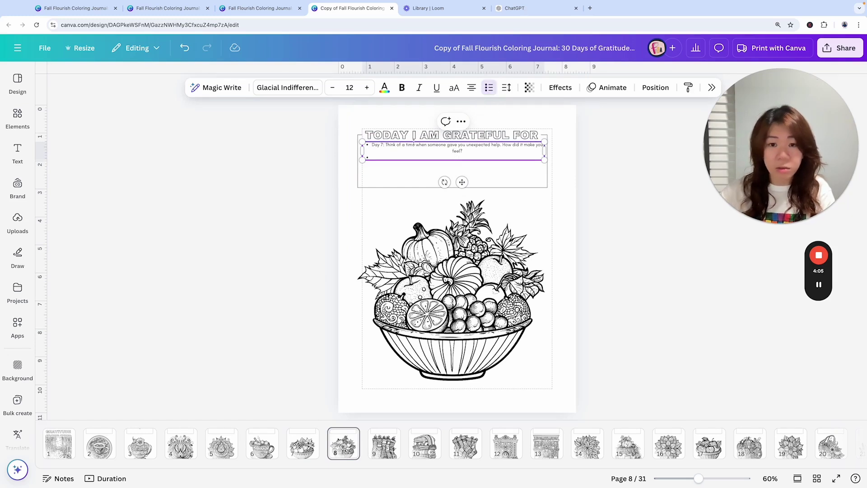
{"action": "left_click", "coordinate": [488, 87]}
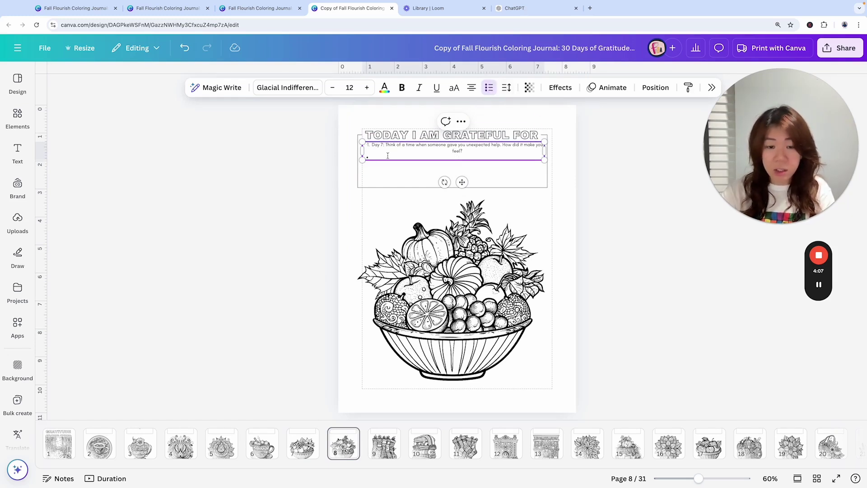
{"action": "key", "text": "BackSpace"}
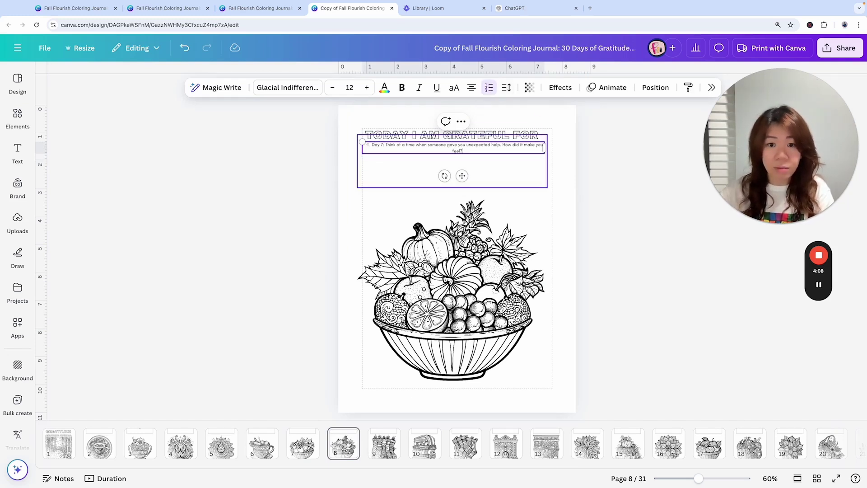
{"action": "left_click", "coordinate": [487, 87]}
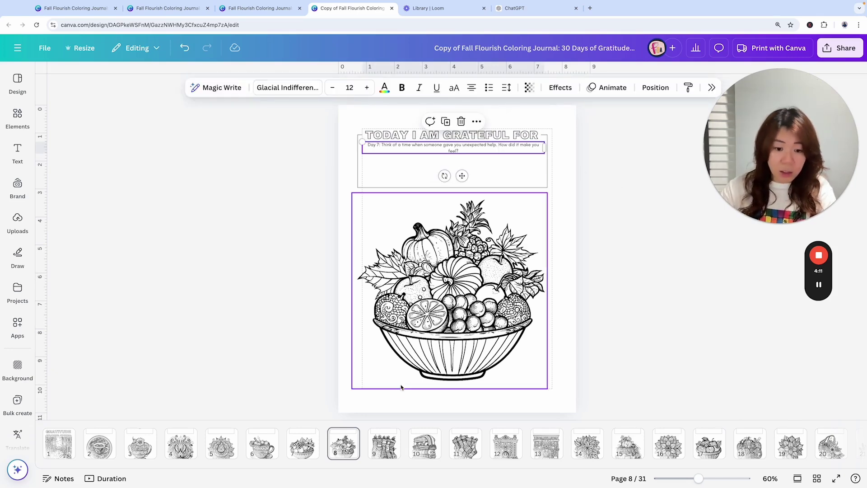
{"action": "left_click", "coordinate": [384, 443]}
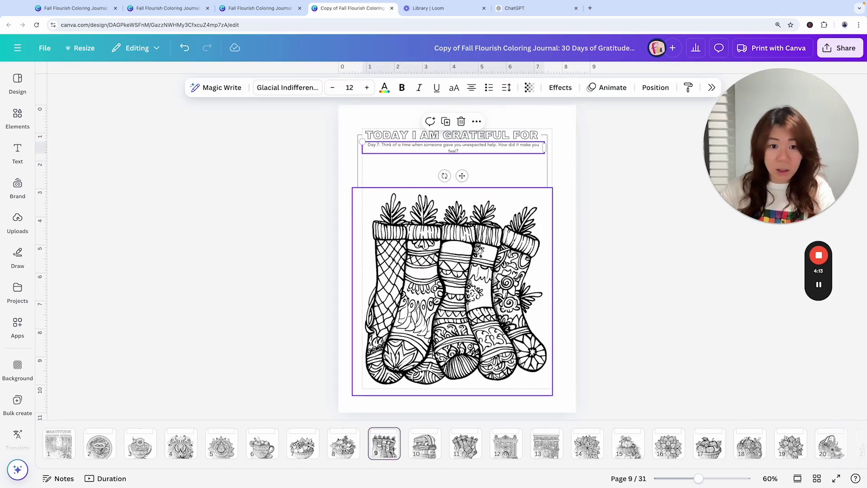
Copy the Day 8 prompt line from the ChatGPT prompt list.
{"action": "left_click", "coordinate": [526, 8]}
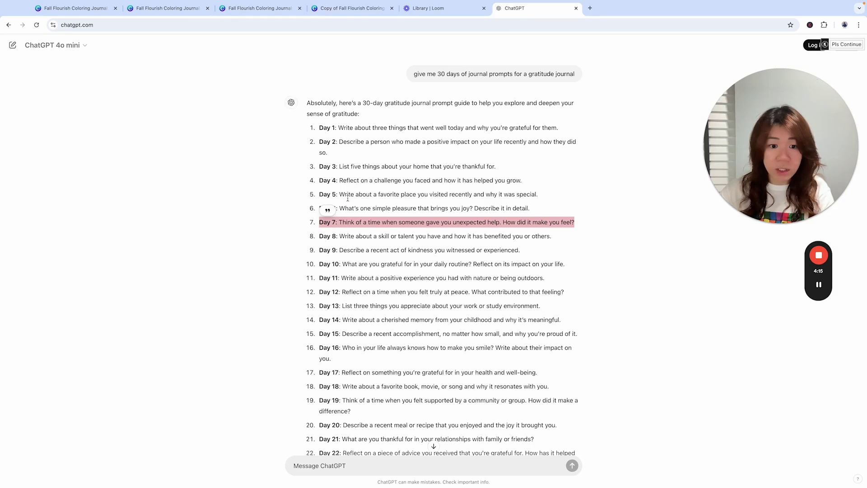
{"action": "scroll", "coordinate": [348, 199], "scroll_direction": "down", "scroll_amount": 3}
{"action": "left_click_drag", "start_coordinate": [318, 150], "coordinate": [582, 159]}
{"action": "key", "text": "ctrl+c"}
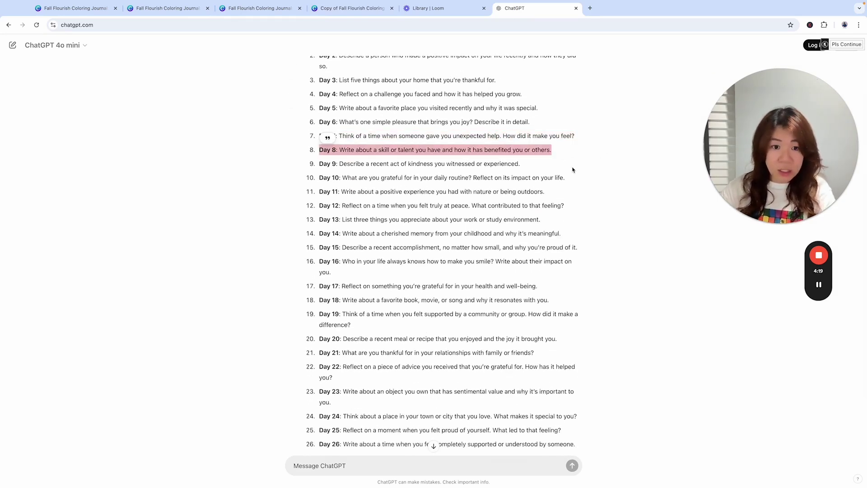
{"action": "left_click", "coordinate": [352, 19]}
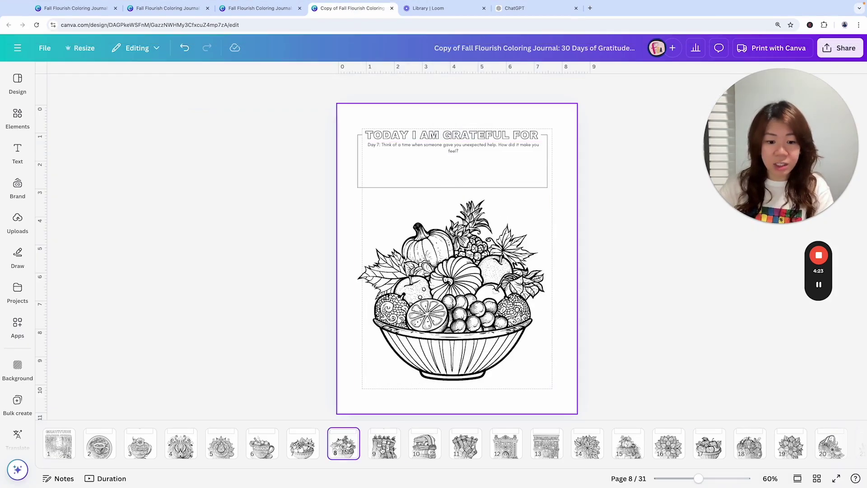
Replace the Day 7 prompt on page 9's stockings page with the Day 8 prompt.
{"action": "left_click", "coordinate": [384, 444]}
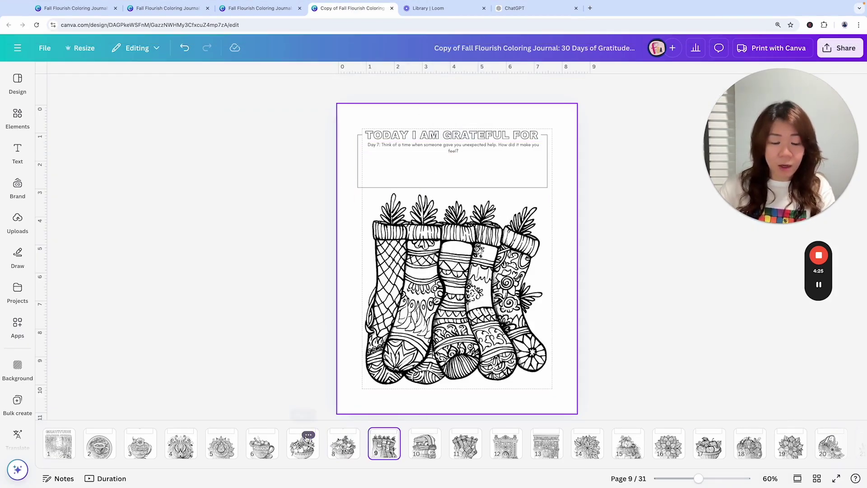
{"action": "left_click", "coordinate": [308, 436]}
{"action": "left_click", "coordinate": [368, 441]}
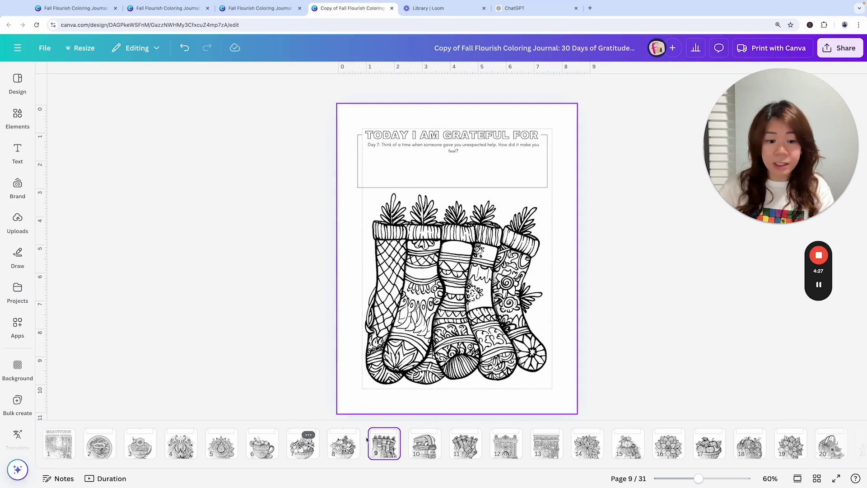
{"action": "left_click", "coordinate": [343, 443]}
{"action": "left_click", "coordinate": [384, 443]}
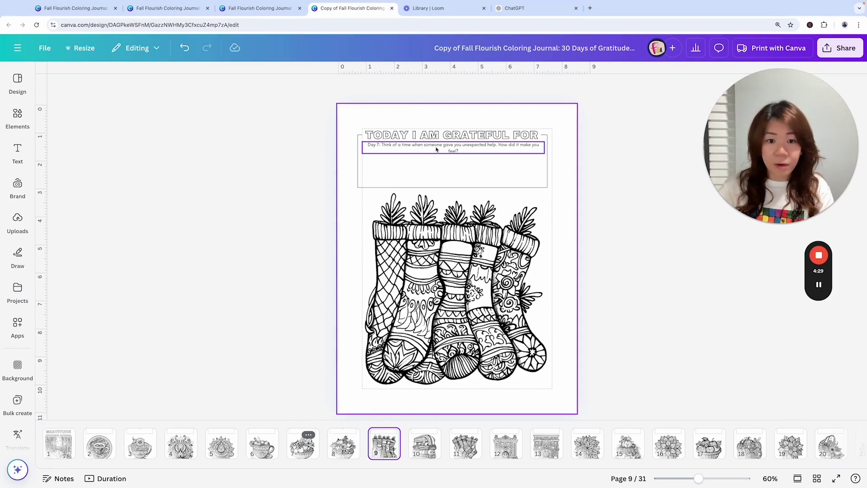
{"action": "double_click", "coordinate": [436, 149]}
{"action": "key", "text": "ctrl+v"}
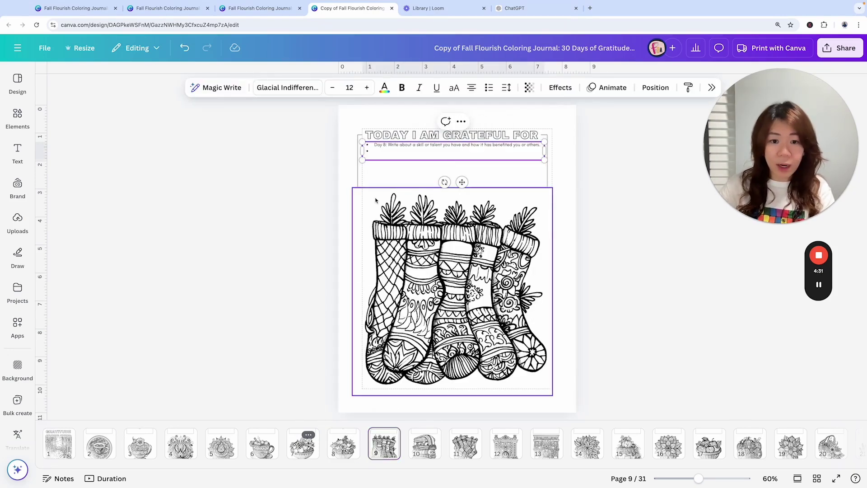
{"action": "key", "text": "BackSpace"}
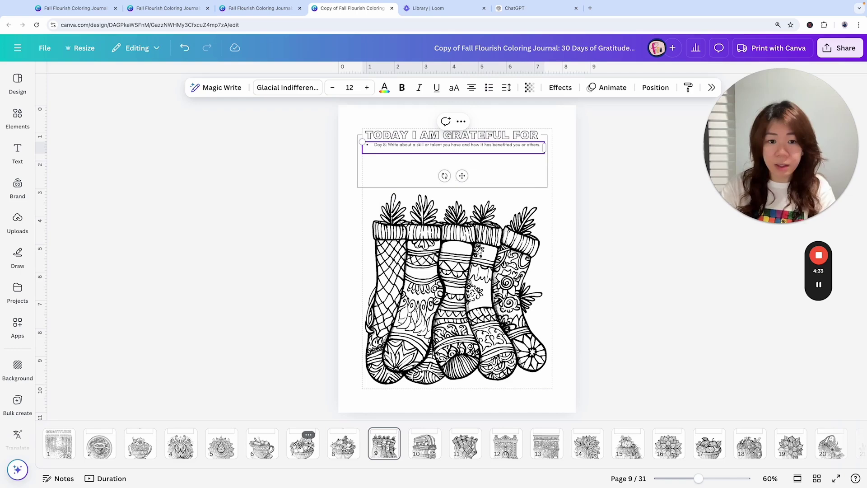
{"action": "key", "text": "BackSpace"}
Leave the Day 8 prompt line as plain text without numbering.
{"action": "left_click", "coordinate": [489, 87]}
{"action": "left_click", "coordinate": [571, 145]}
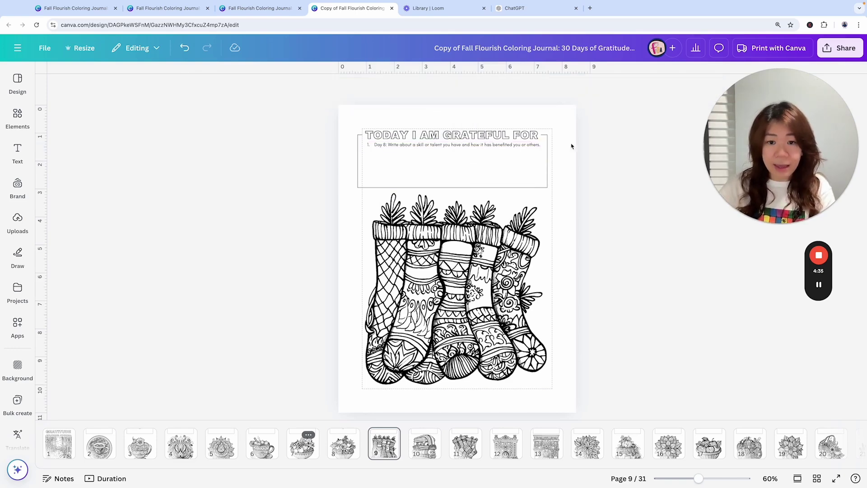
{"action": "left_click", "coordinate": [479, 147]}
{"action": "left_click", "coordinate": [479, 146]}
{"action": "left_click", "coordinate": [488, 88]}
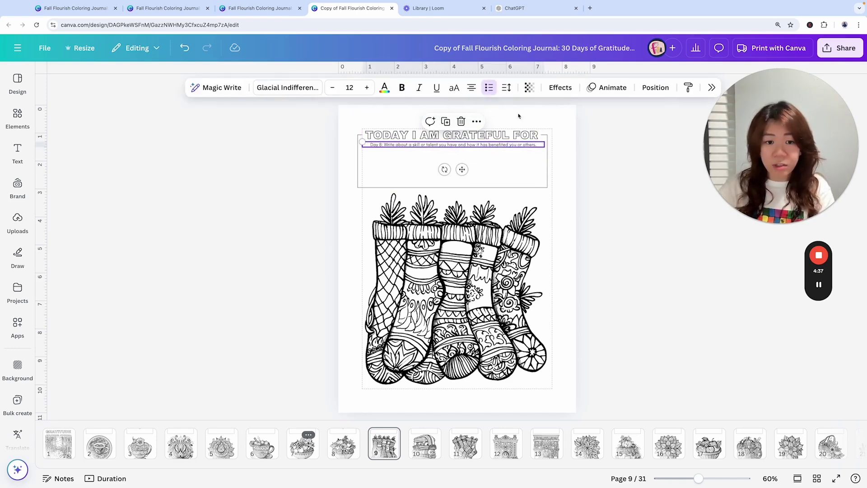
{"action": "left_click", "coordinate": [611, 174]}
Duplicate the Day 8 prompt box onto page 10, the blankets page.
{"action": "left_click", "coordinate": [424, 445]}
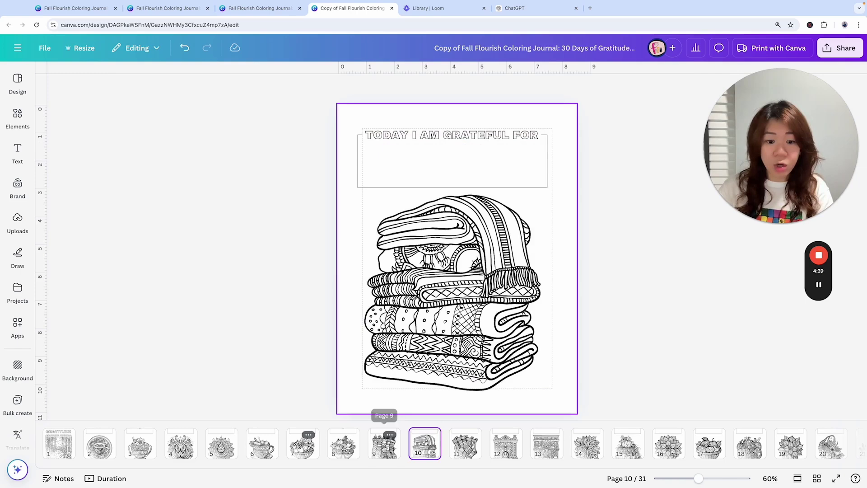
{"action": "left_click", "coordinate": [384, 445]}
{"action": "left_click", "coordinate": [478, 146]}
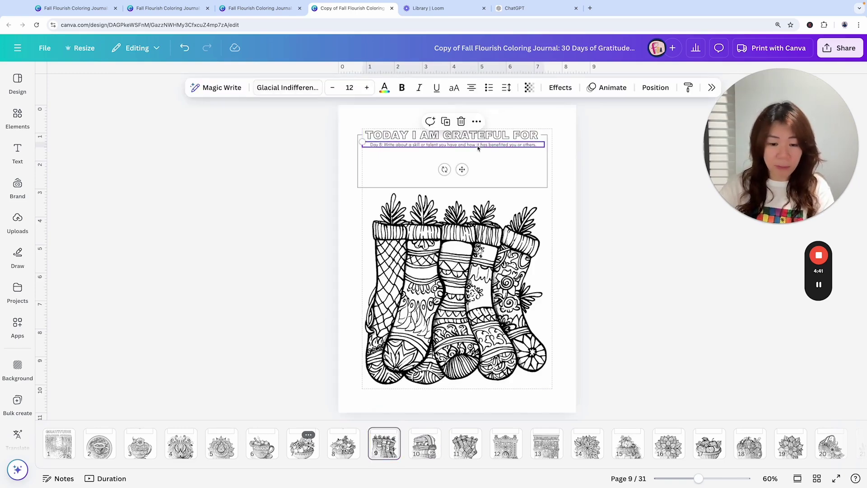
{"action": "key", "text": "ctrl+c"}
{"action": "left_click", "coordinate": [425, 445]}
{"action": "key", "text": "ctrl+v"}
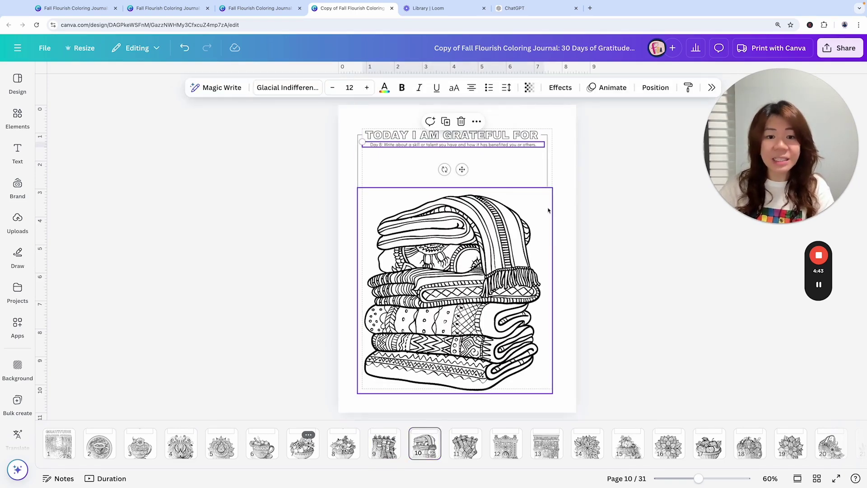
Replace the Day 8 text on page 10 with the Day 9 prompt from ChatGPT.
{"action": "left_click", "coordinate": [529, 9]}
{"action": "left_click_drag", "start_coordinate": [326, 171], "coordinate": [529, 164]}
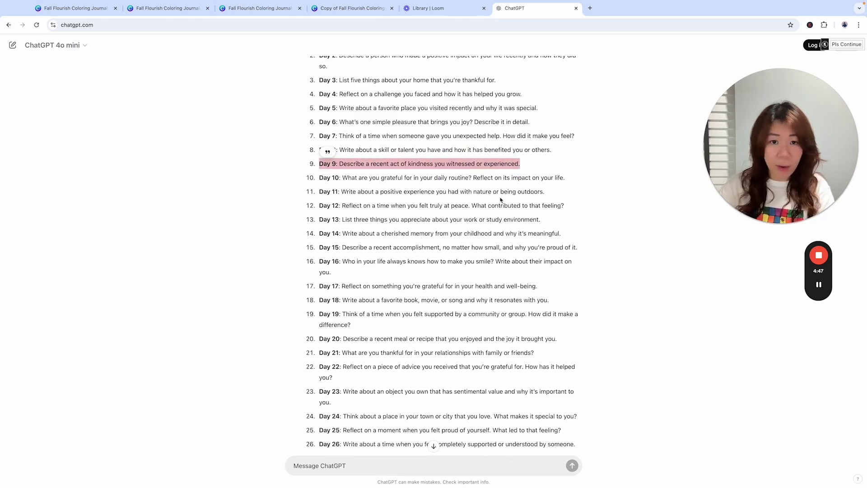
{"action": "left_click", "coordinate": [346, 8]}
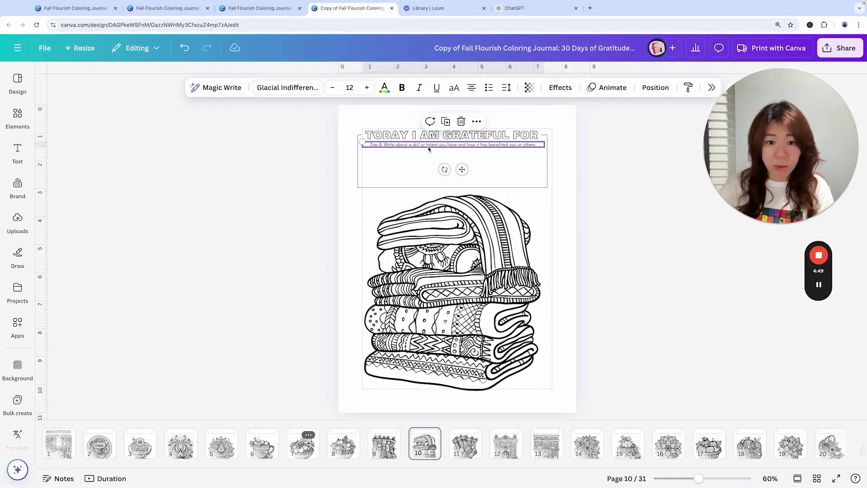
{"action": "triple_click", "coordinate": [430, 146]}
{"action": "key", "text": "ctrl+v"}
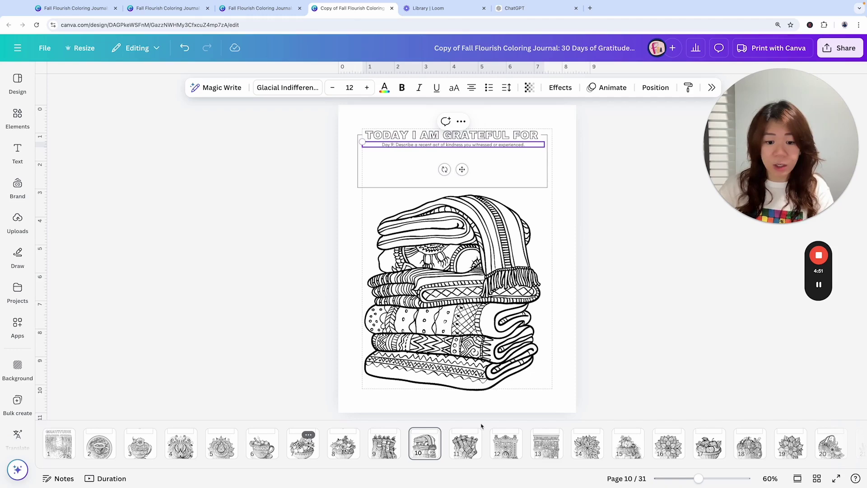
Select the Day 9 prompt box, then the heading box on page 11's stockings page.
{"action": "left_click", "coordinate": [464, 447]}
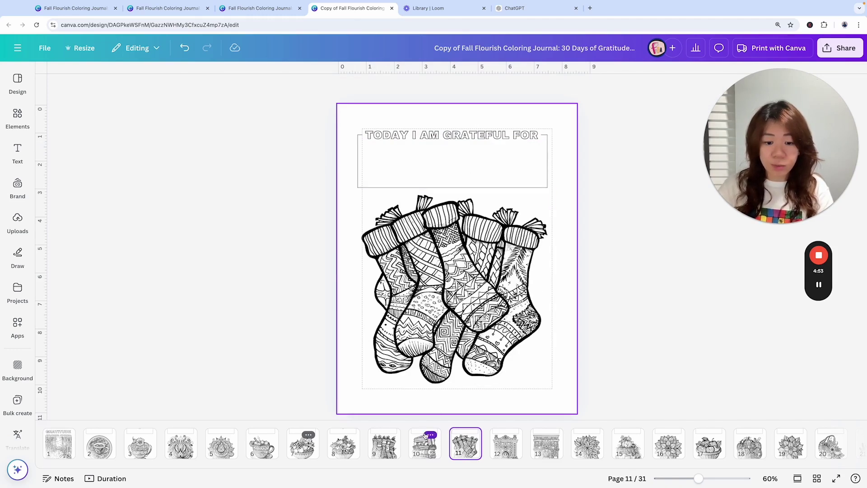
{"action": "left_click", "coordinate": [430, 435]}
{"action": "left_click", "coordinate": [431, 146]}
{"action": "left_click", "coordinate": [431, 146]}
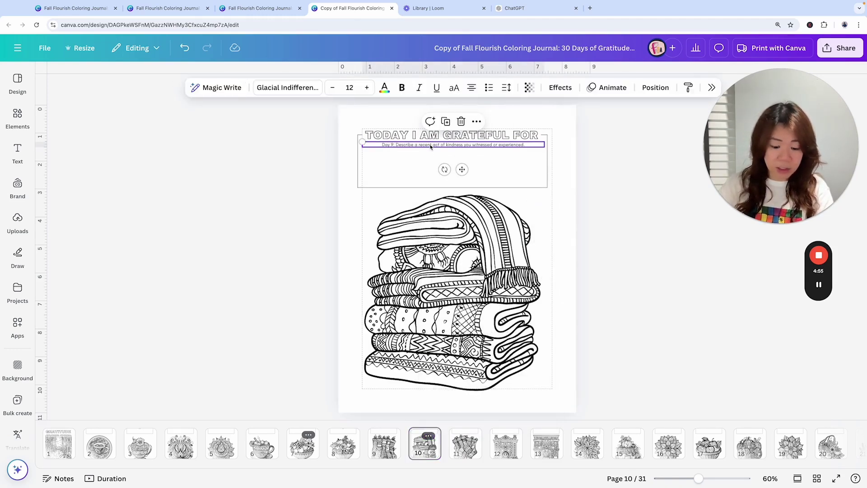
{"action": "left_click", "coordinate": [467, 445]}
{"action": "left_click", "coordinate": [539, 136]}
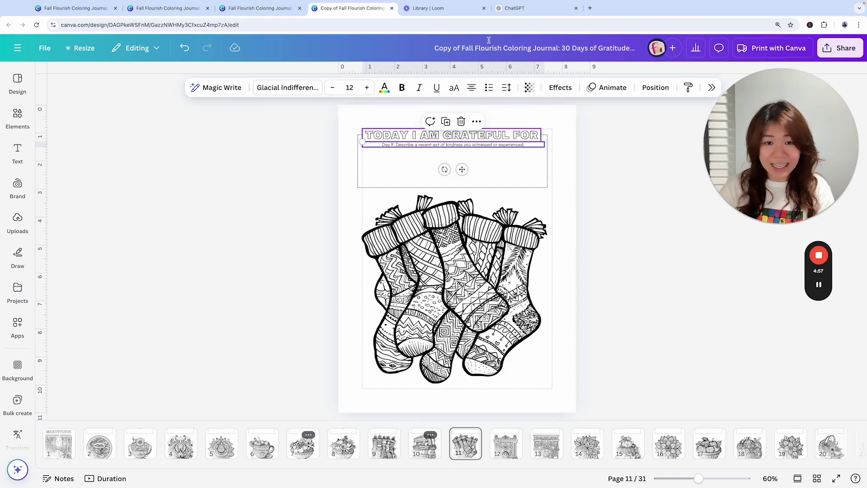
Put the Day 10 daily-routine gratitude prompt from ChatGPT into page 11's prompt box.
{"action": "left_click", "coordinate": [515, 8]}
{"action": "left_click", "coordinate": [316, 177]}
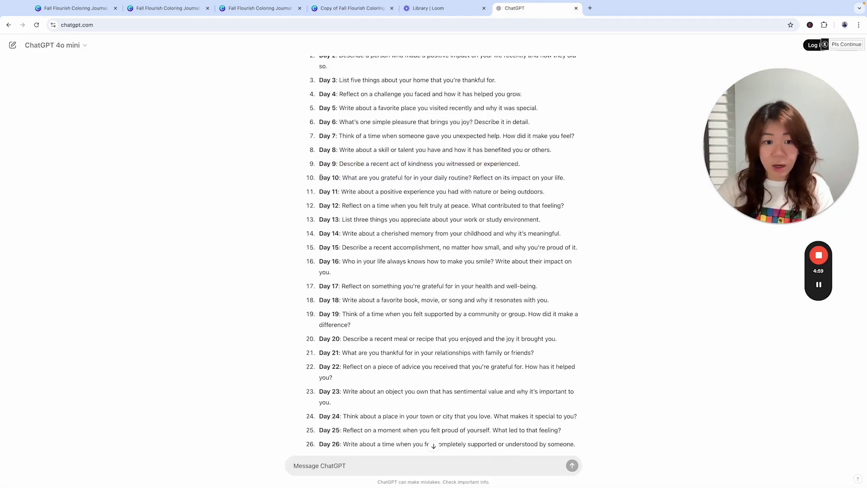
{"action": "left_click_drag", "start_coordinate": [321, 178], "coordinate": [573, 182]}
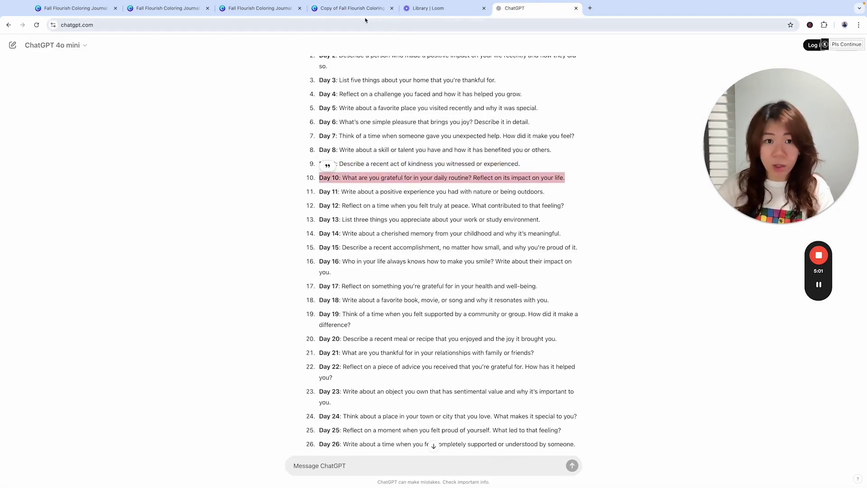
{"action": "left_click", "coordinate": [354, 8]}
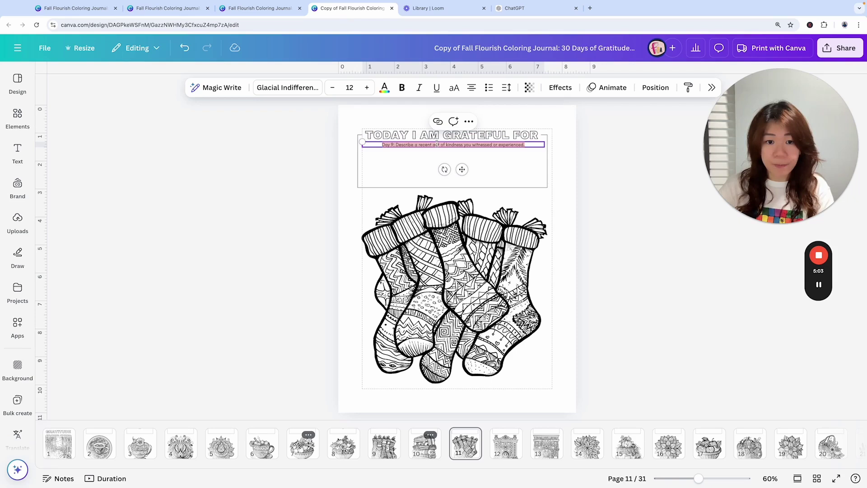
{"action": "key", "text": "ctrl+v"}
{"action": "left_click", "coordinate": [655, 174]}
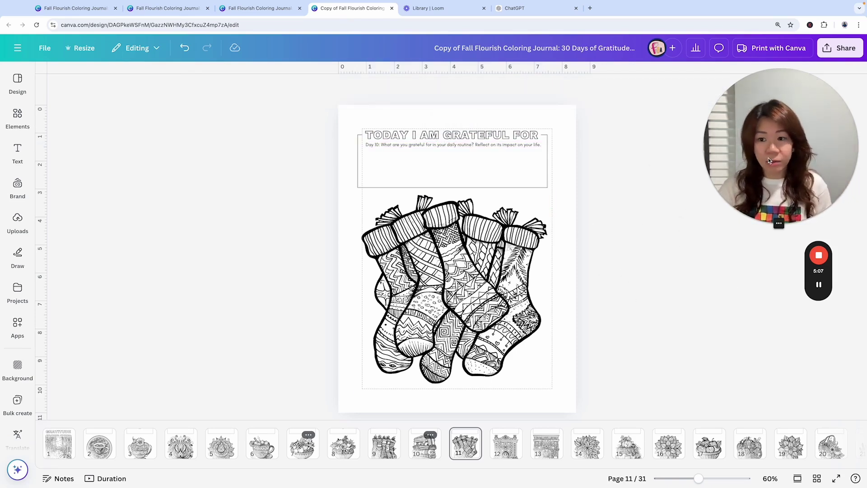
{"action": "left_click_drag", "start_coordinate": [769, 161], "coordinate": [129, 180]}
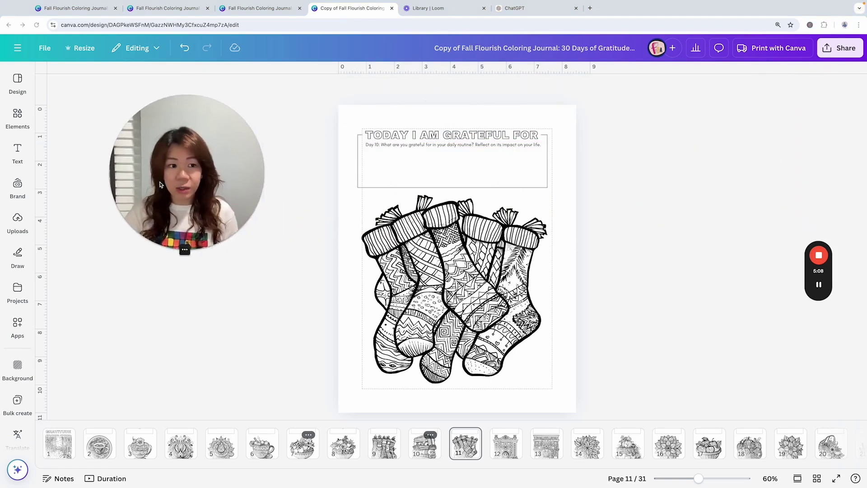
Show all journal pages in grid view.
{"action": "left_click", "coordinate": [817, 479]}
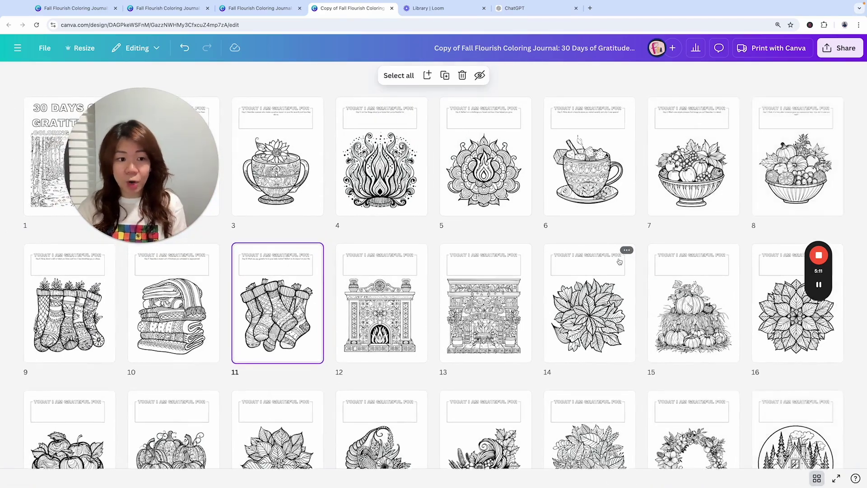
{"action": "scroll", "coordinate": [620, 262], "scroll_direction": "down", "scroll_amount": 5}
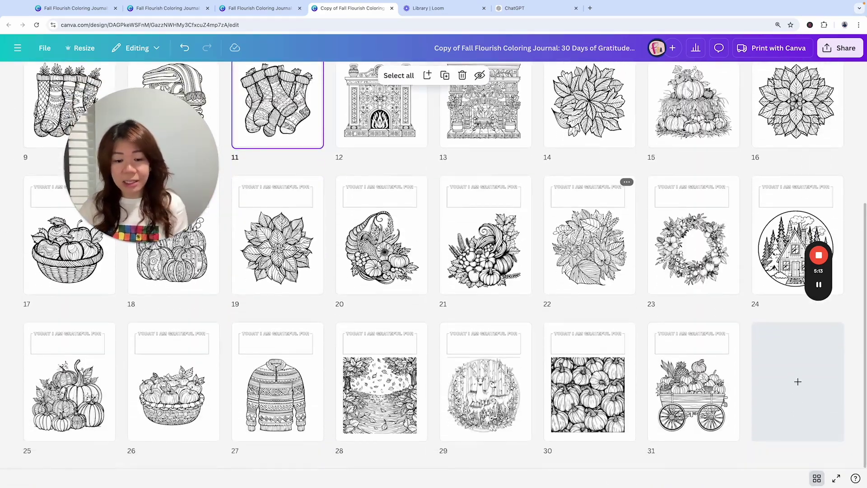
{"action": "scroll", "coordinate": [587, 235], "scroll_direction": "up", "scroll_amount": 5}
{"action": "left_click_drag", "start_coordinate": [135, 136], "coordinate": [114, 256]}
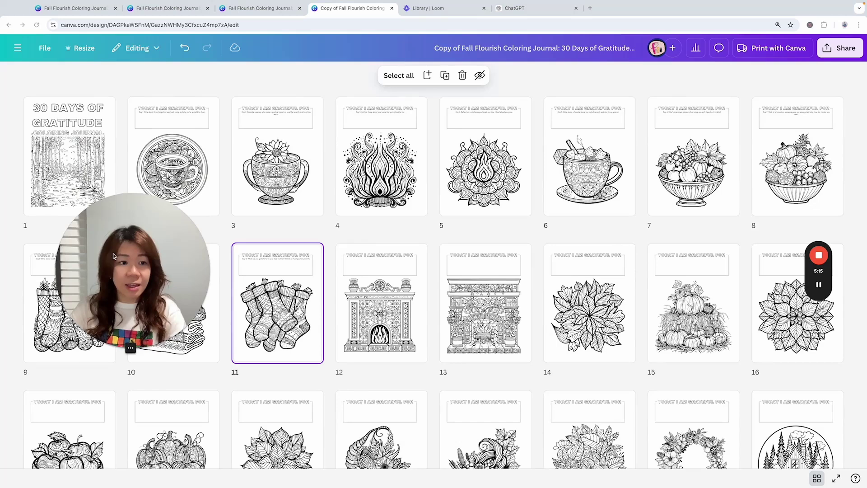
Replace 'Copy of' with '(DEMO)' in the design title, then open Share.
{"action": "left_click", "coordinate": [449, 41]}
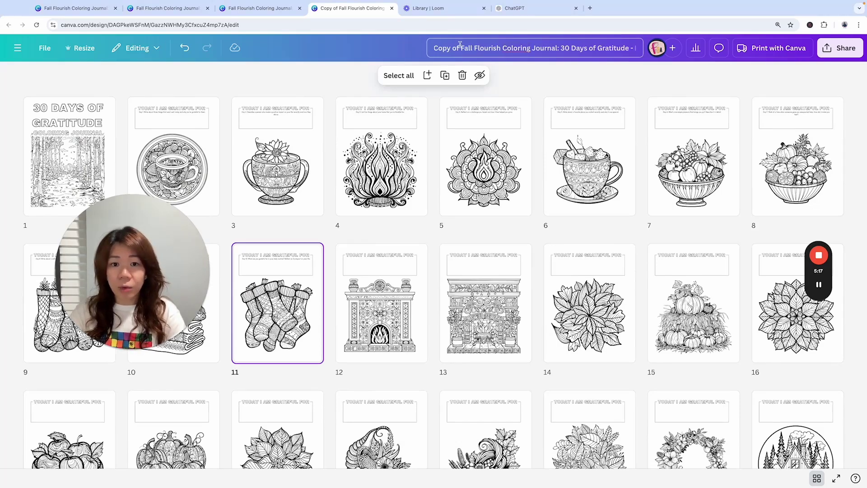
{"action": "left_click_drag", "start_coordinate": [460, 45], "coordinate": [414, 45]}
{"action": "type", "text": "(DEMP"}
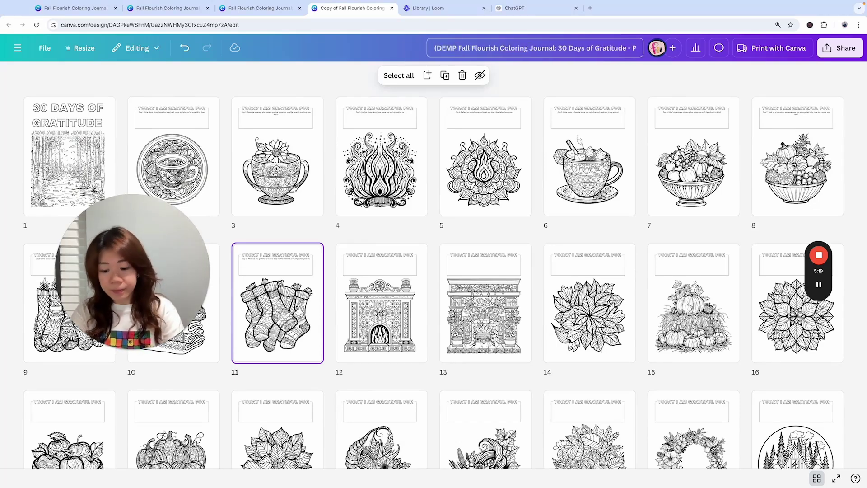
{"action": "key", "text": "BackSpace"}
{"action": "type", "text": "O)"}
{"action": "key", "text": "Return"}
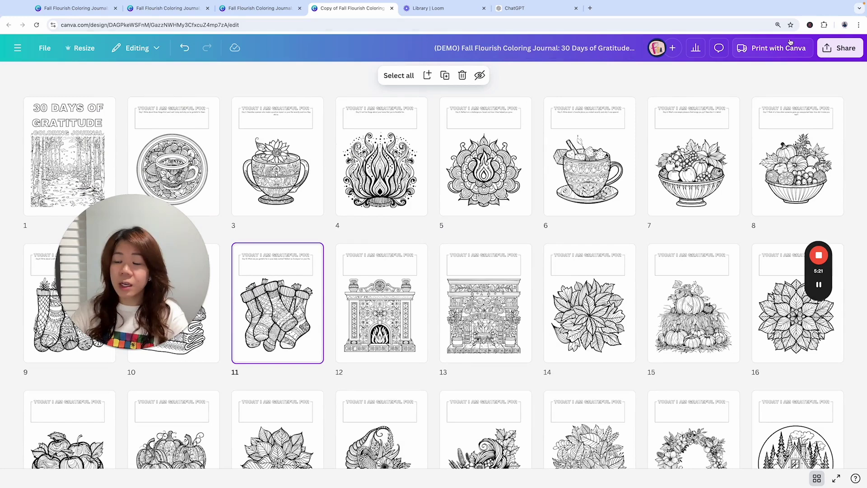
{"action": "left_click", "coordinate": [840, 49]}
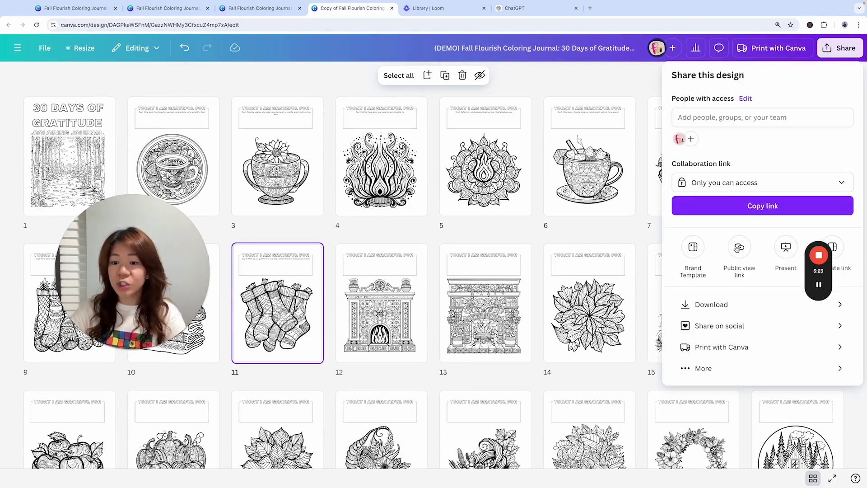
Open the download settings and choose PDF Standard for all 31 pages.
{"action": "left_click", "coordinate": [719, 305]}
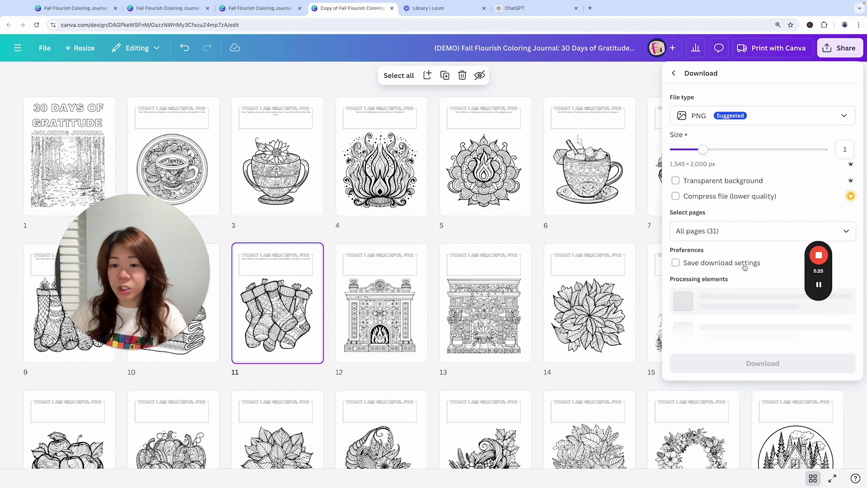
{"action": "left_click", "coordinate": [777, 123]}
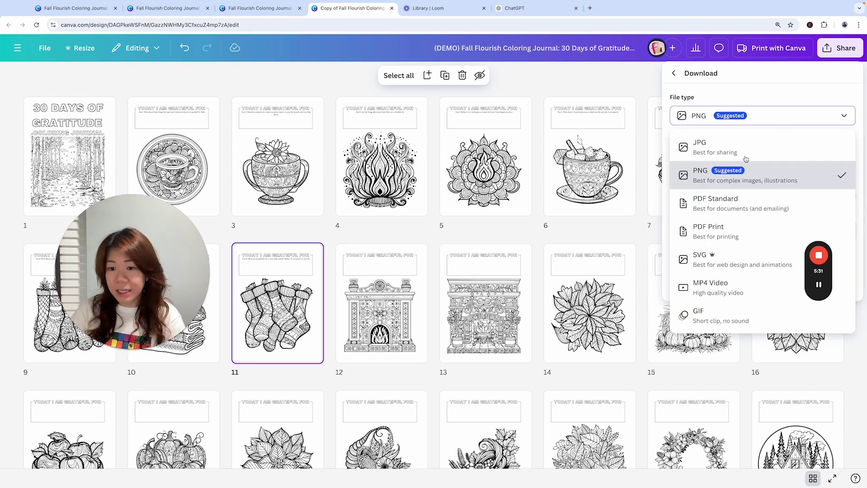
{"action": "left_click", "coordinate": [755, 204]}
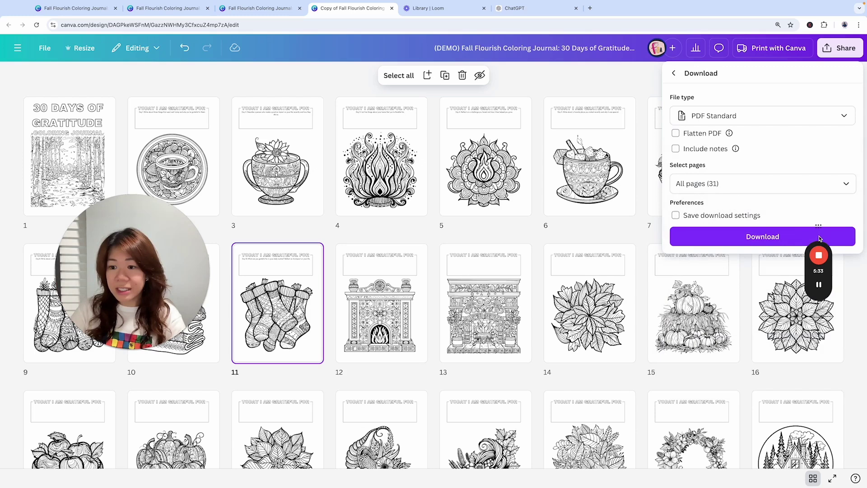
{"action": "left_click_drag", "start_coordinate": [820, 233], "coordinate": [836, 312]}
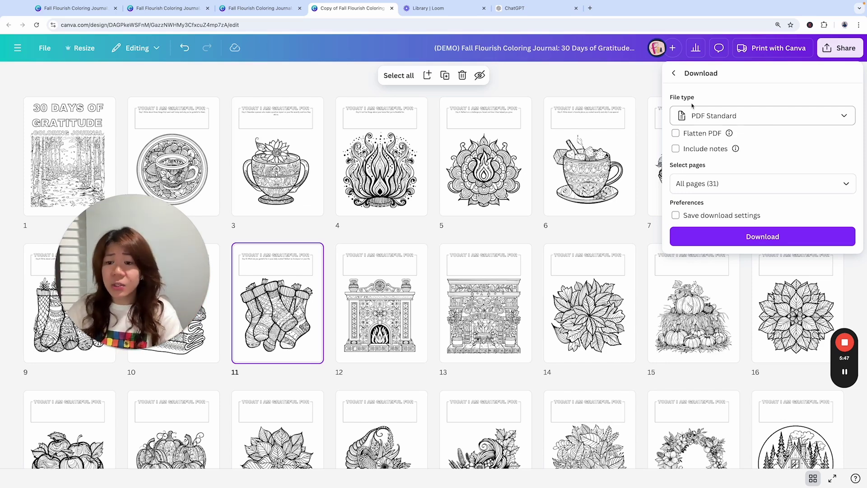
Tick the Flatten PDF checkbox for the PDF Standard export.
{"action": "left_click", "coordinate": [705, 136]}
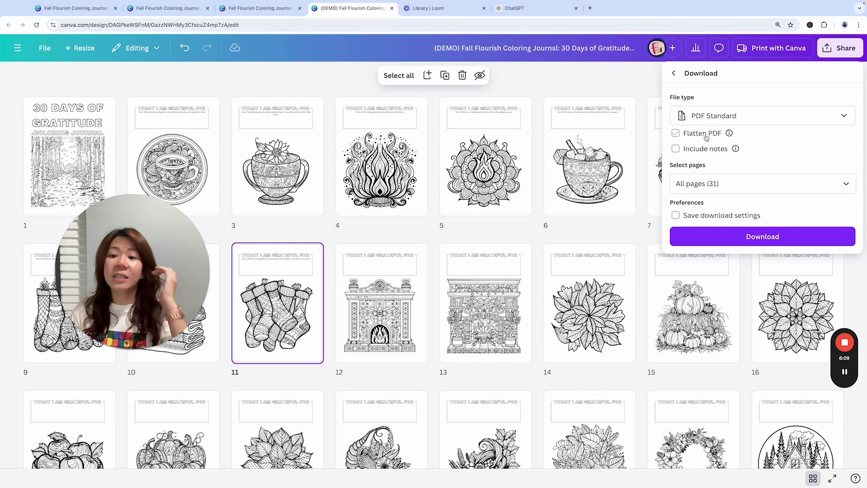
{"action": "left_click", "coordinate": [707, 138]}
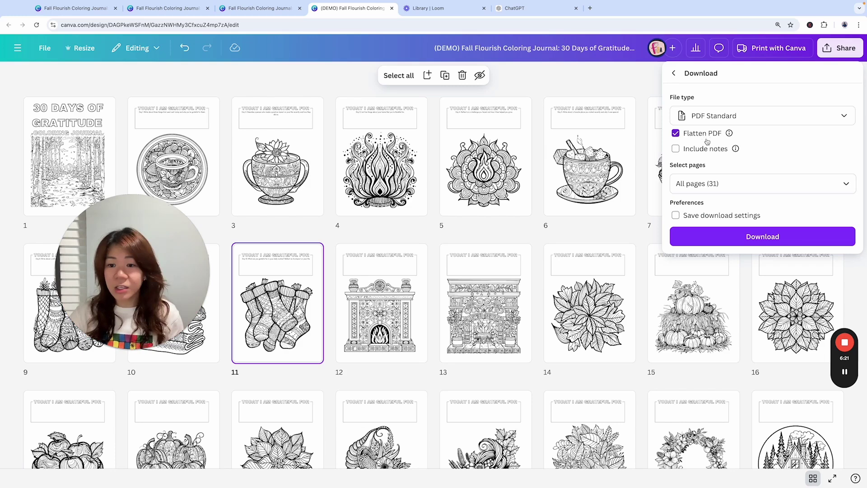
Download the 31-page flattened PDF and close the Professional Prints pop-up.
{"action": "left_click", "coordinate": [741, 235]}
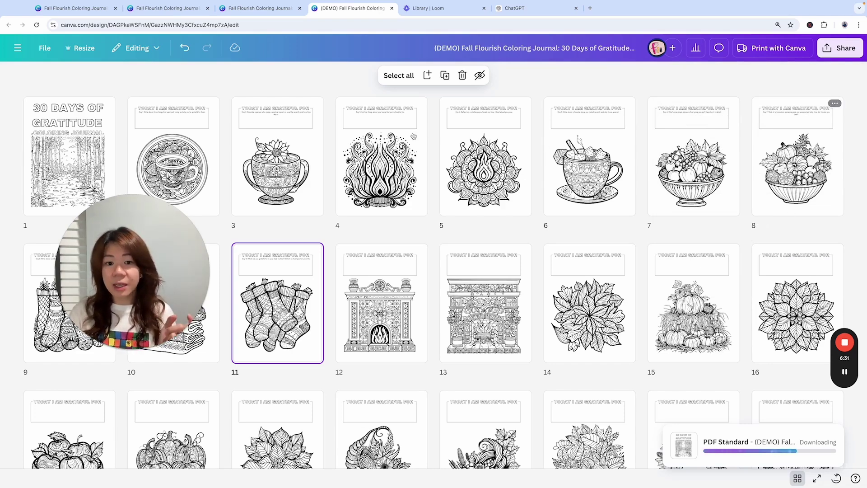
{"action": "scroll", "coordinate": [645, 198], "scroll_direction": "down", "scroll_amount": 3}
{"action": "scroll", "coordinate": [645, 198], "scroll_direction": "down", "scroll_amount": 1}
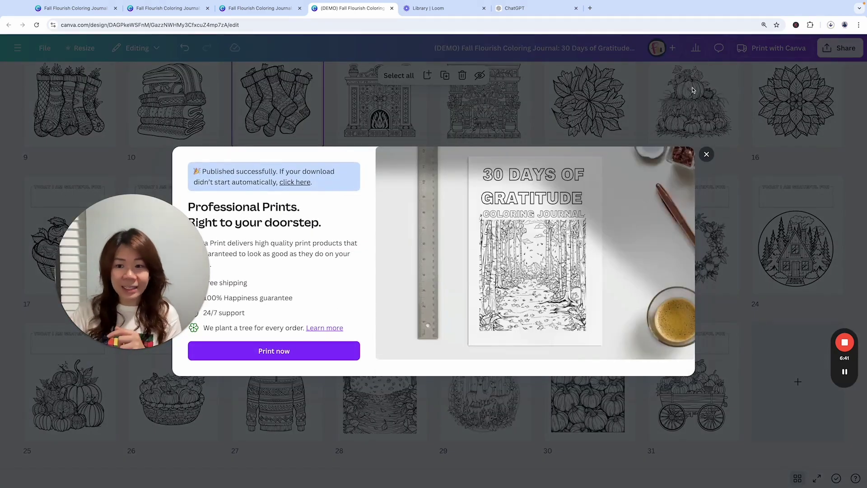
{"action": "left_click", "coordinate": [705, 154]}
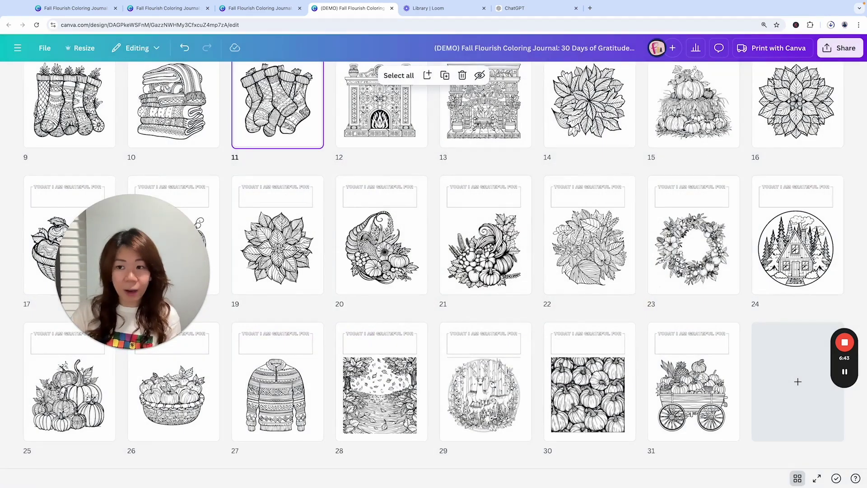
{"action": "scroll", "coordinate": [755, 125], "scroll_direction": "up", "scroll_amount": 3}
{"action": "scroll", "coordinate": [758, 130], "scroll_direction": "up", "scroll_amount": 2}
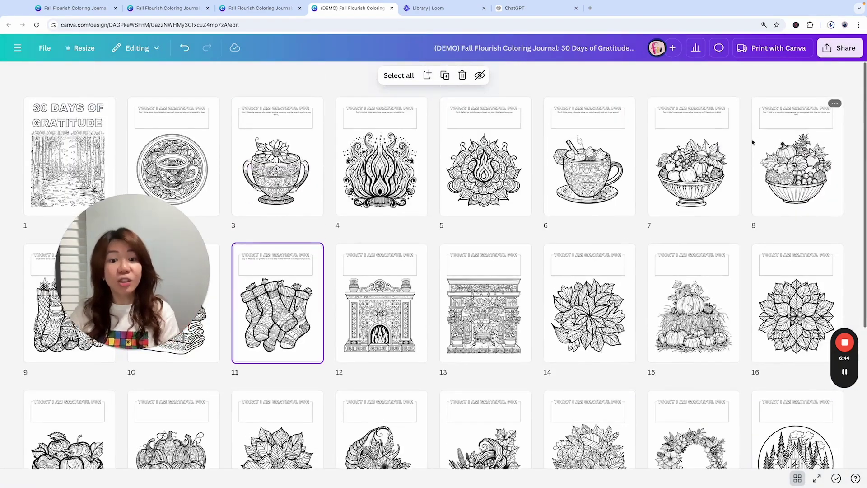
Reopen the PNG download settings and clear the All pages selection.
{"action": "left_click", "coordinate": [845, 51]}
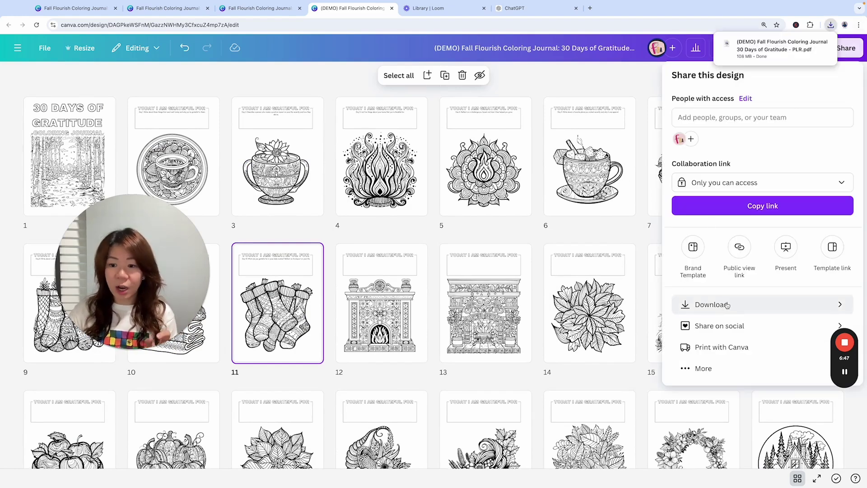
{"action": "left_click", "coordinate": [707, 305]}
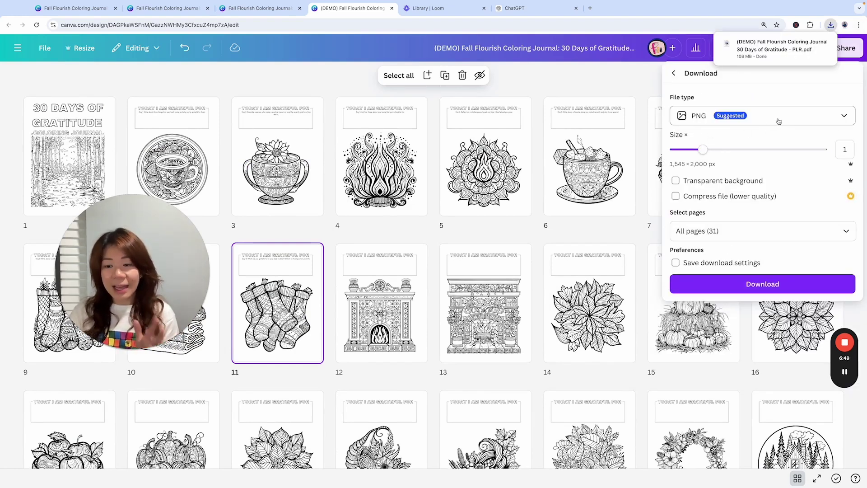
{"action": "left_click", "coordinate": [739, 232]}
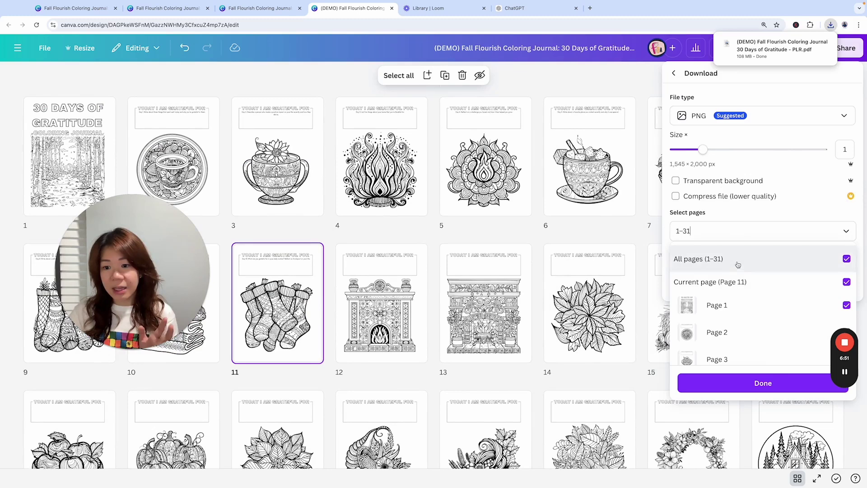
{"action": "left_click", "coordinate": [738, 264]}
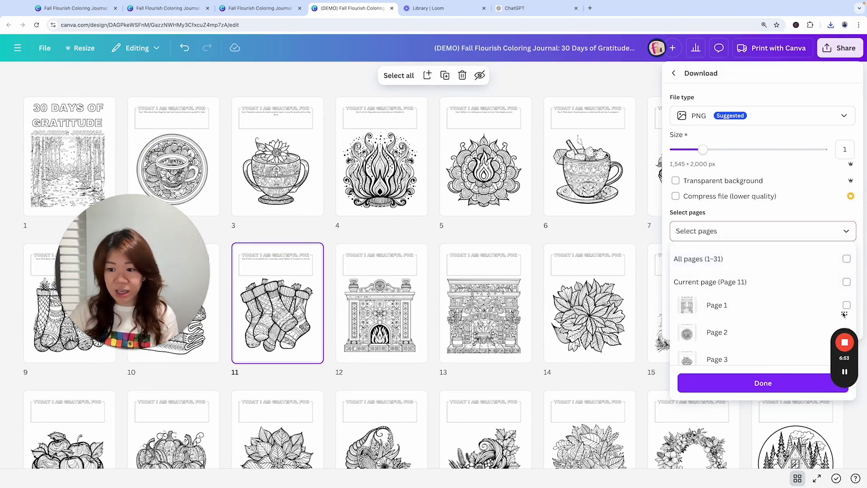
Select pages 1 through 8 for export and confirm with Done.
{"action": "scroll", "coordinate": [782, 288], "scroll_direction": "down", "scroll_amount": 3}
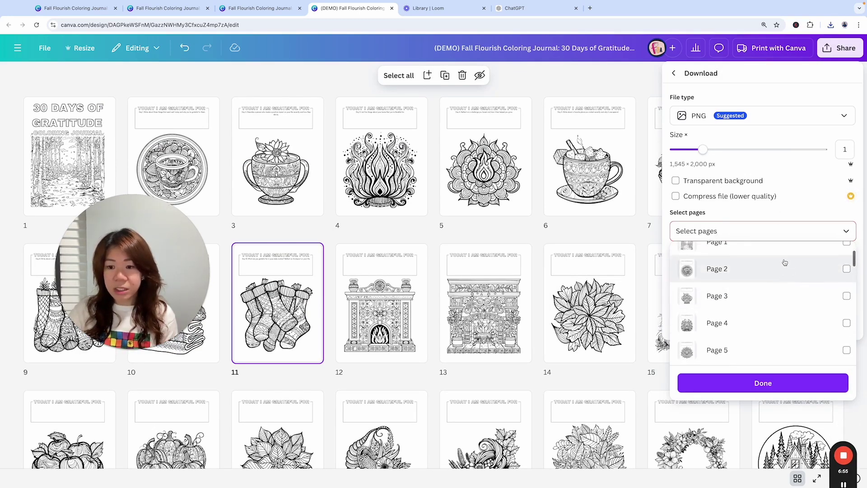
{"action": "scroll", "coordinate": [784, 263], "scroll_direction": "up", "scroll_amount": 1}
{"action": "left_click", "coordinate": [782, 265]}
{"action": "scroll", "coordinate": [777, 304], "scroll_direction": "down", "scroll_amount": 3}
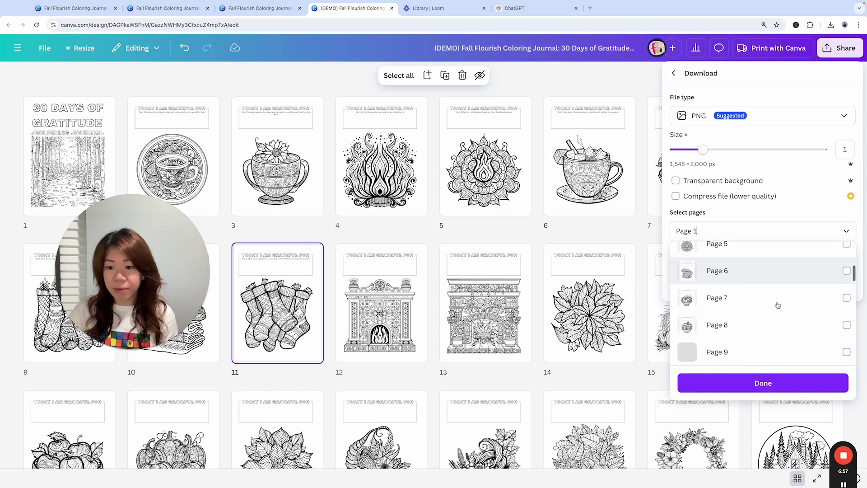
{"action": "left_click", "coordinate": [778, 299]}
{"action": "left_click", "coordinate": [767, 326]}
{"action": "scroll", "coordinate": [785, 290], "scroll_direction": "up", "scroll_amount": 1}
{"action": "left_click", "coordinate": [778, 315]}
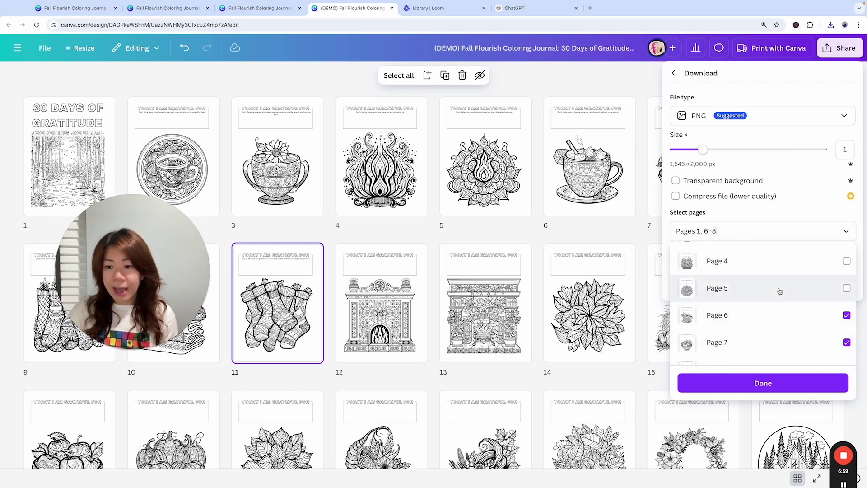
{"action": "left_click", "coordinate": [780, 291]}
{"action": "scroll", "coordinate": [779, 291], "scroll_direction": "up", "scroll_amount": 1}
{"action": "scroll", "coordinate": [778, 289], "scroll_direction": "up", "scroll_amount": 1}
{"action": "left_click", "coordinate": [776, 289]}
{"action": "scroll", "coordinate": [776, 287], "scroll_direction": "up", "scroll_amount": 1}
{"action": "left_click", "coordinate": [775, 286]}
{"action": "scroll", "coordinate": [773, 298], "scroll_direction": "up", "scroll_amount": 1}
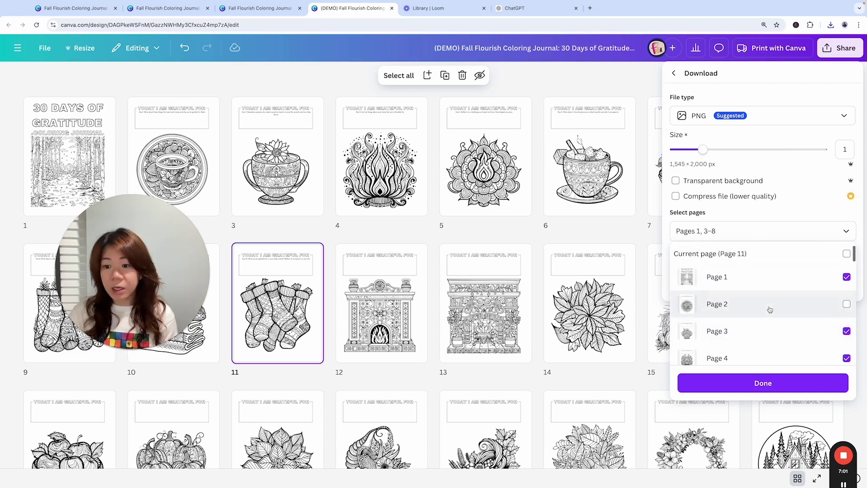
{"action": "left_click", "coordinate": [770, 309]}
{"action": "scroll", "coordinate": [788, 296], "scroll_direction": "down", "scroll_amount": 4}
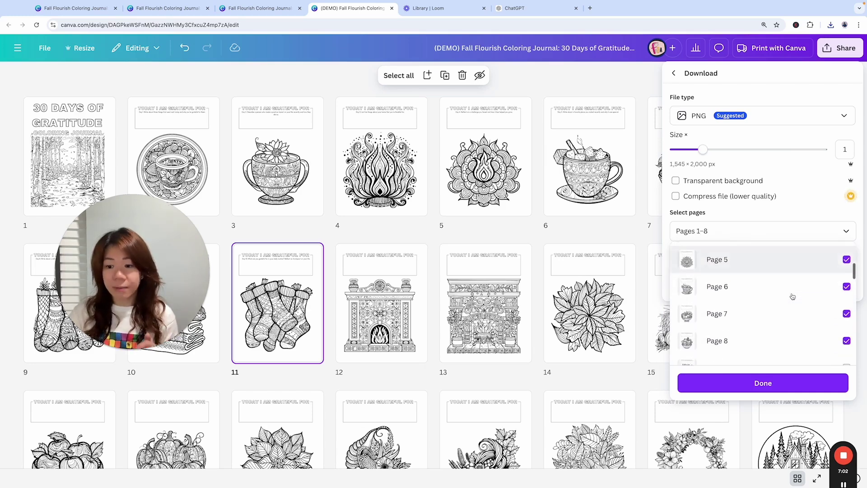
{"action": "left_click", "coordinate": [773, 384]}
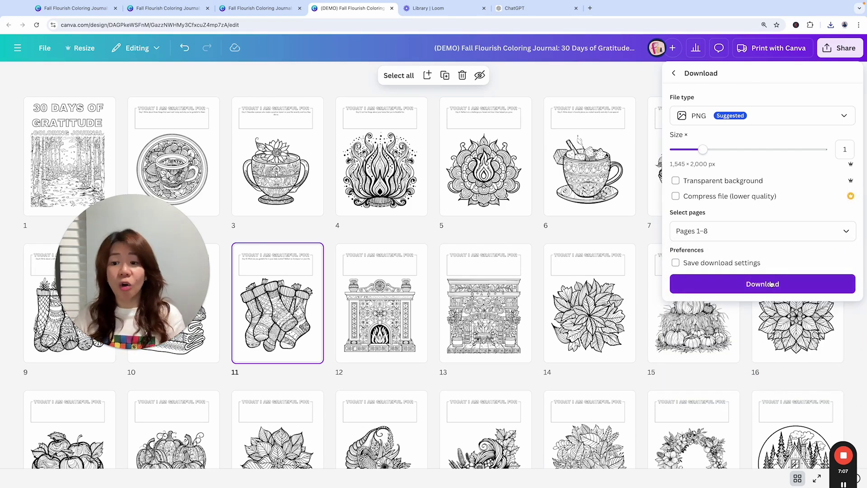
Download pages 1–8 as 1,545 × 2,000 px PNG images.
{"action": "left_click", "coordinate": [753, 285]}
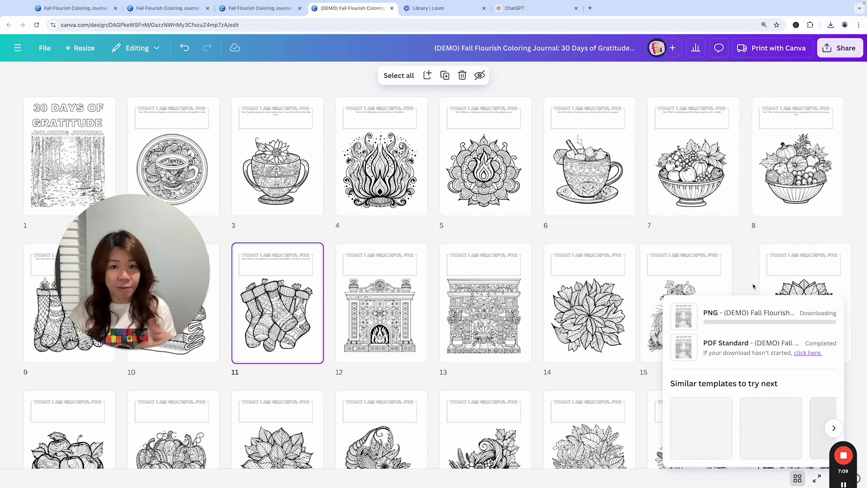